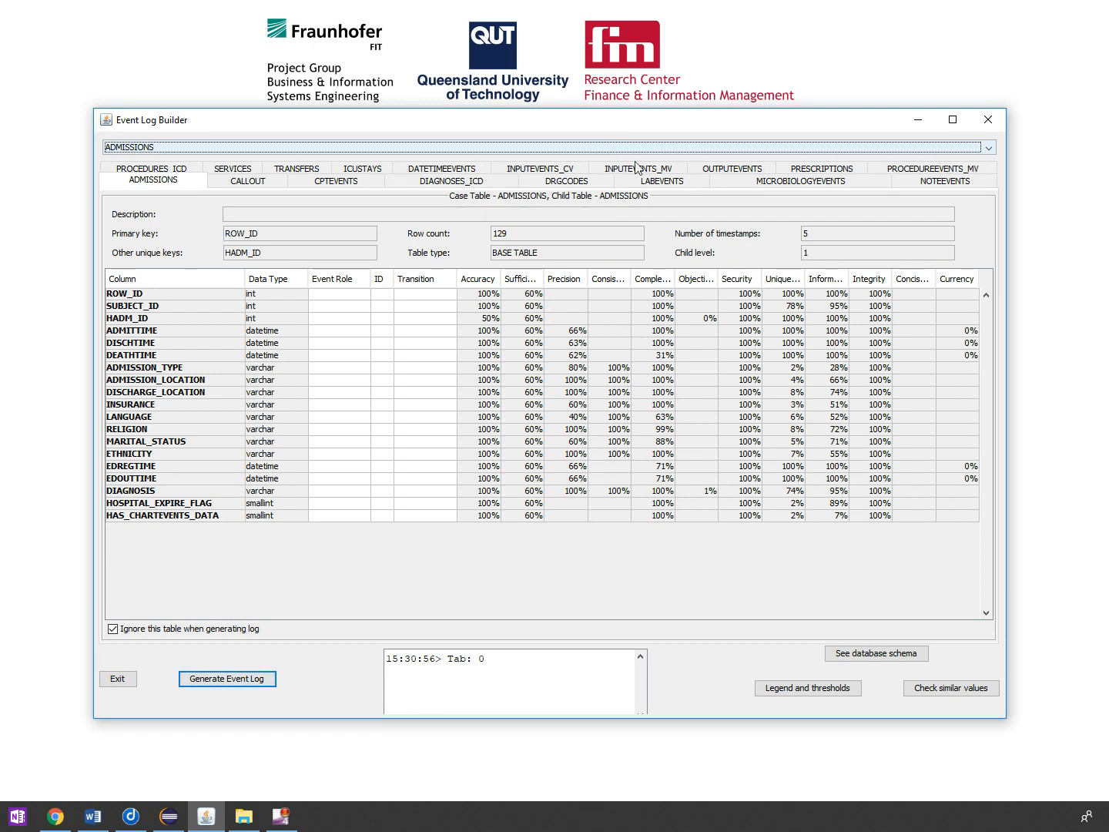
# Look through the list of tables available as the case table, keeping ADMISSIONS selected.
pyautogui.click(627, 148)
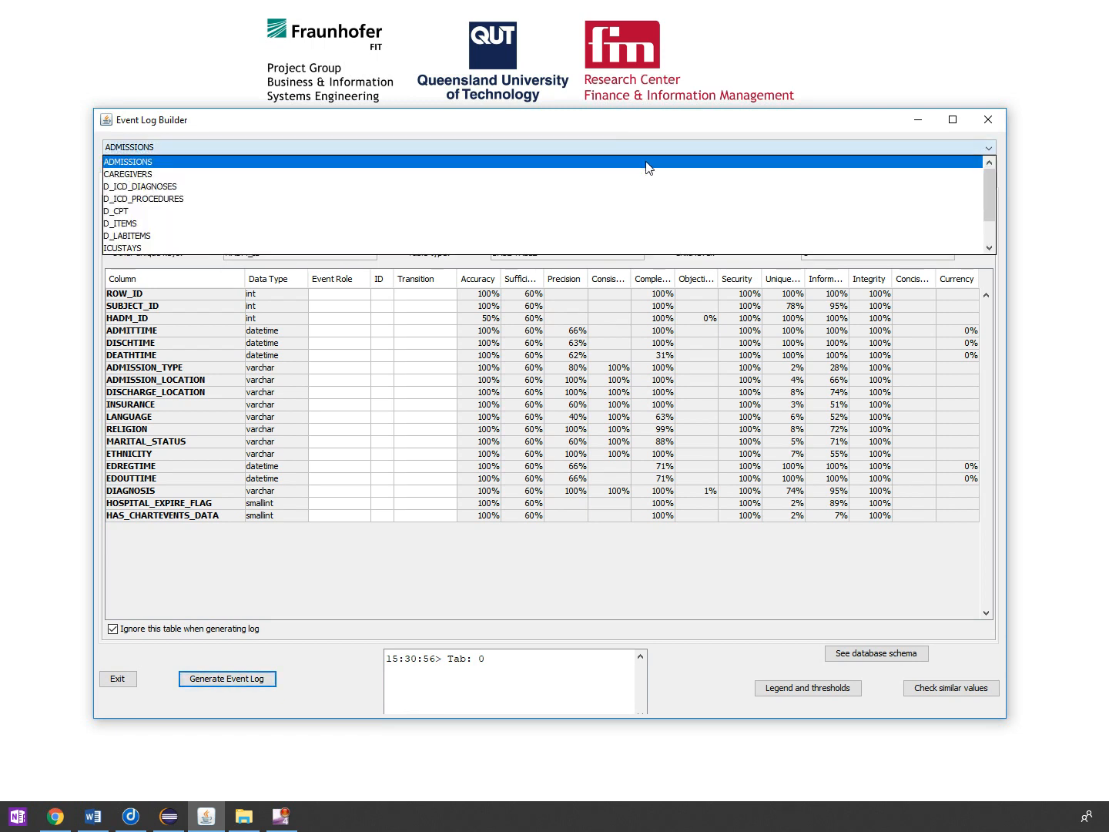
pyautogui.scroll(-1, 633, 193)
pyautogui.scroll(1, 624, 192)
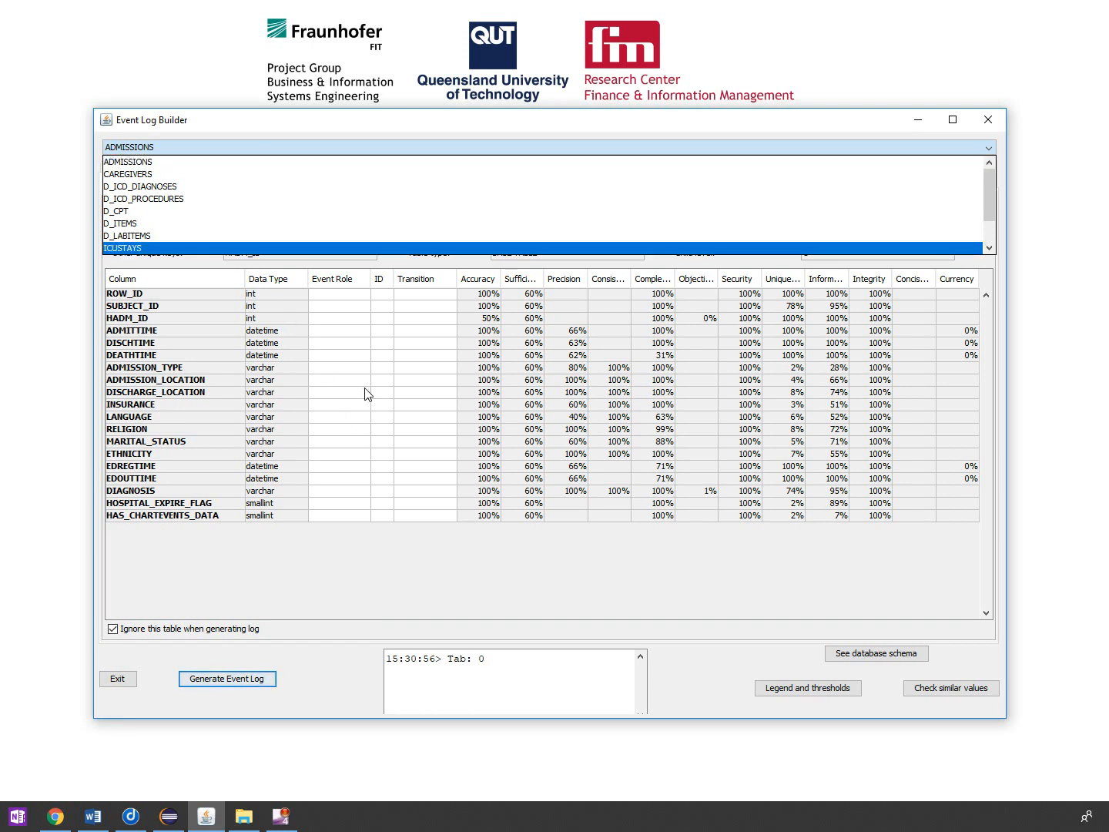
pyautogui.click(373, 338)
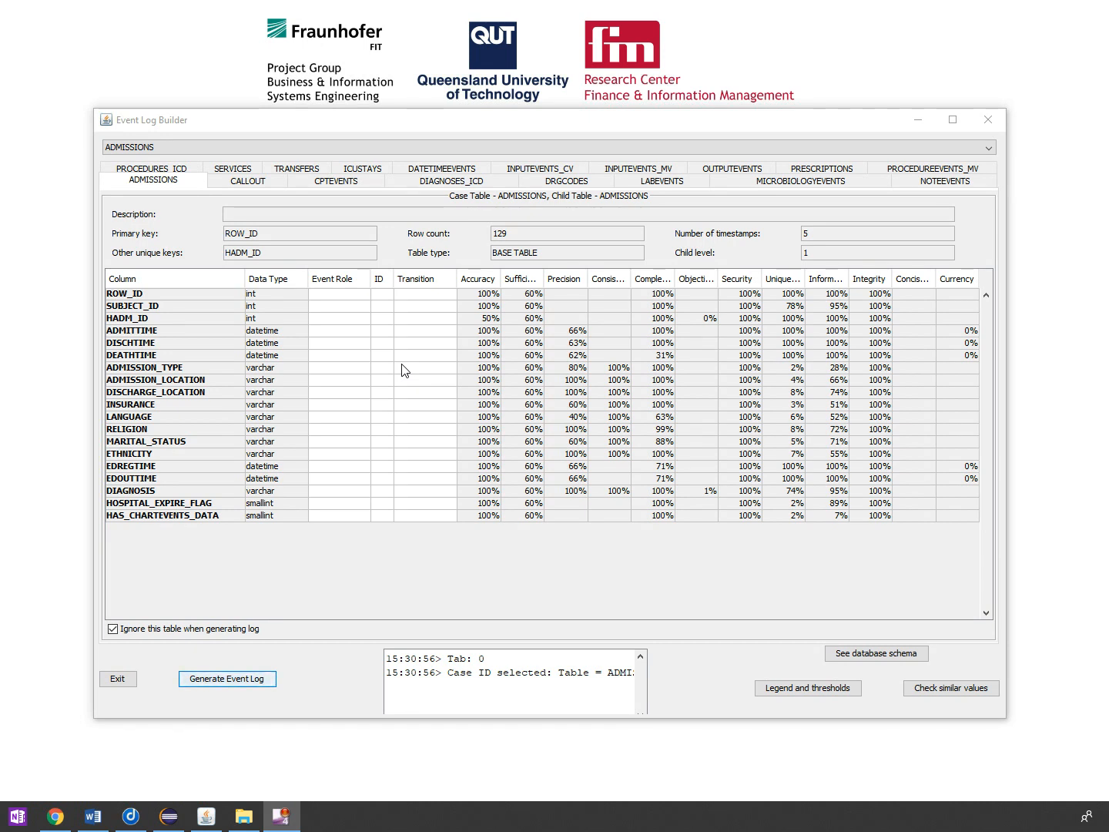
# Assign the Case ID event role to the HADM_ID column of the ADMISSIONS table.
pyautogui.click(151, 323)
pyautogui.click(314, 321)
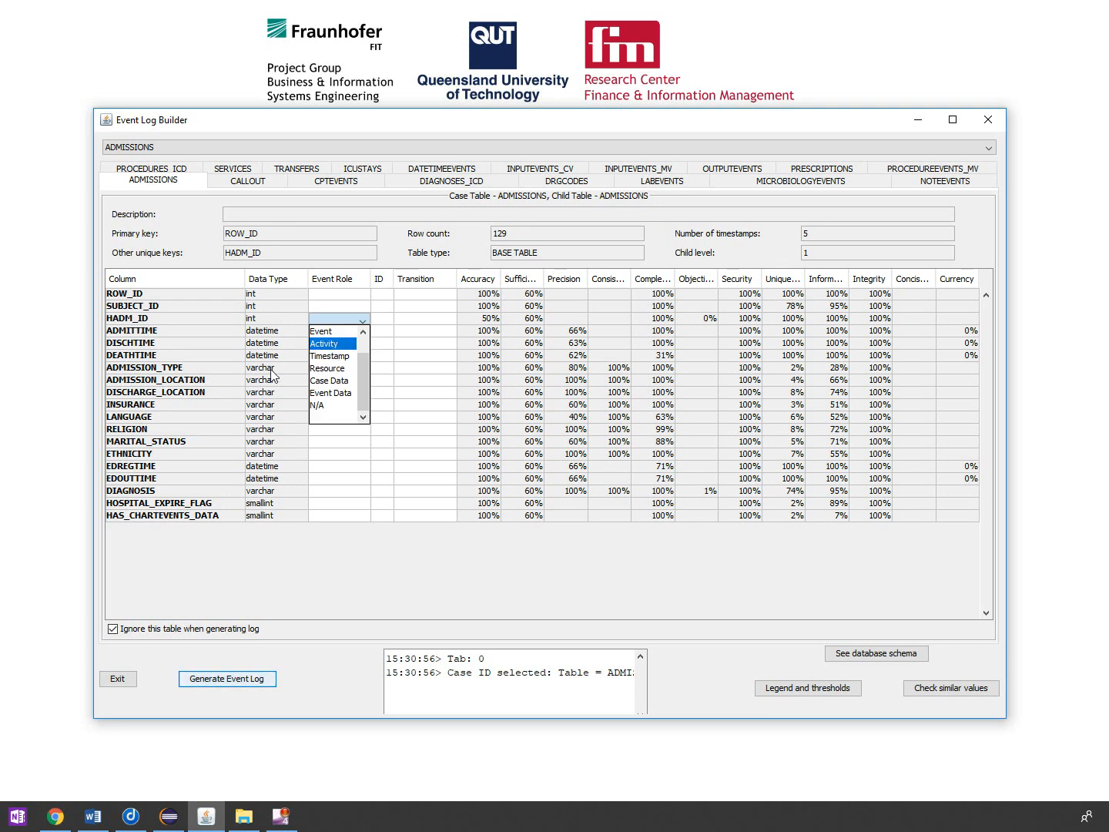
pyautogui.scroll(1, 336, 358)
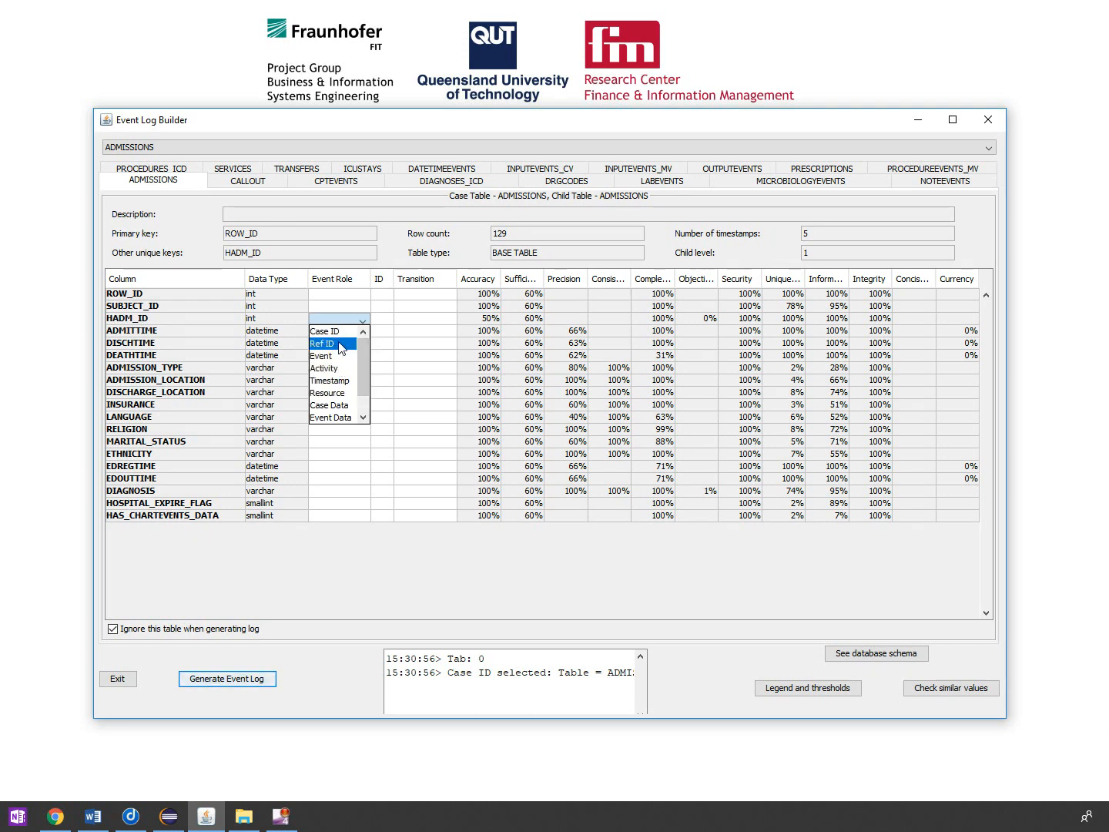
pyautogui.click(331, 331)
pyautogui.click(335, 319)
pyautogui.click(352, 327)
pyautogui.click(353, 341)
pyautogui.click(353, 341)
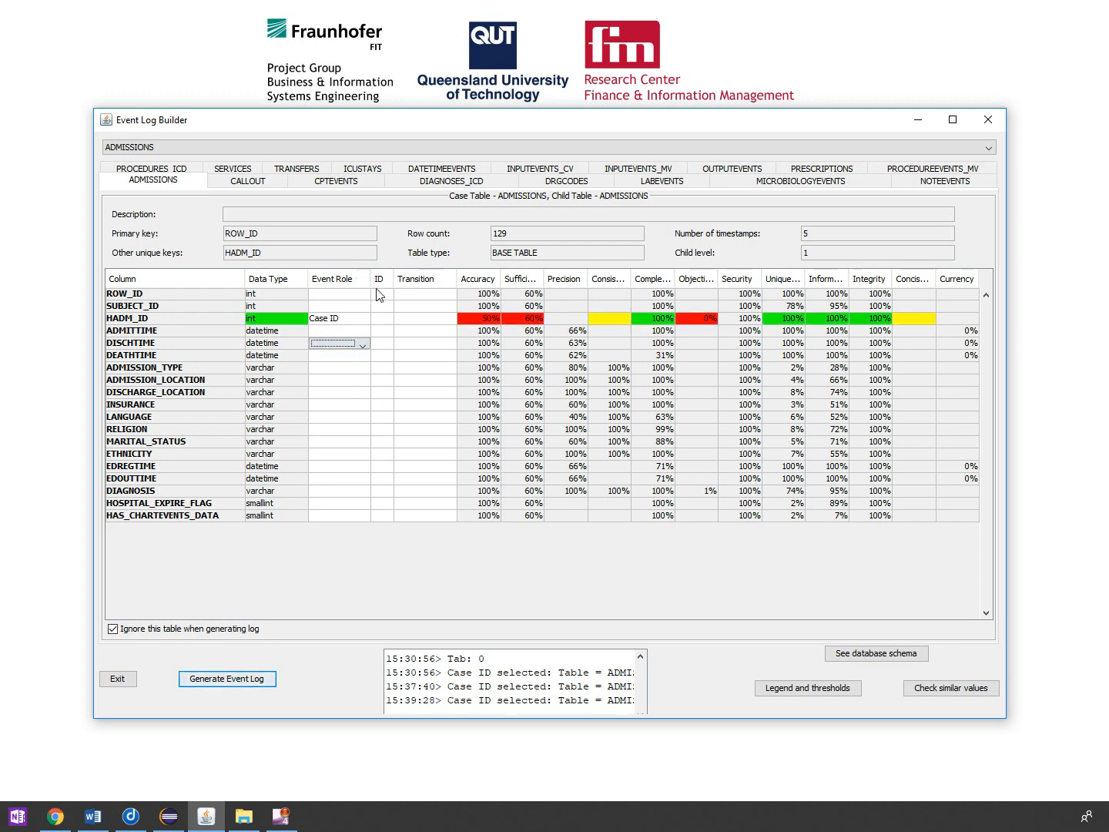
pyautogui.click(358, 369)
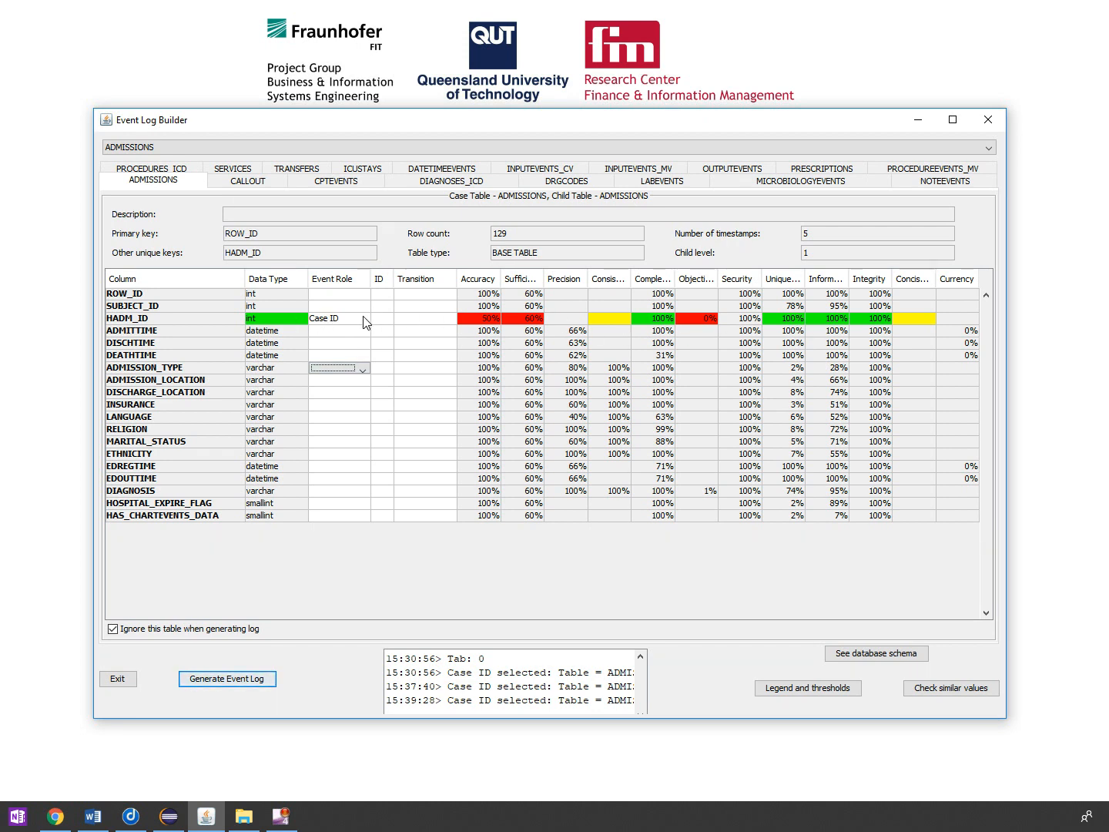
pyautogui.click(210, 320)
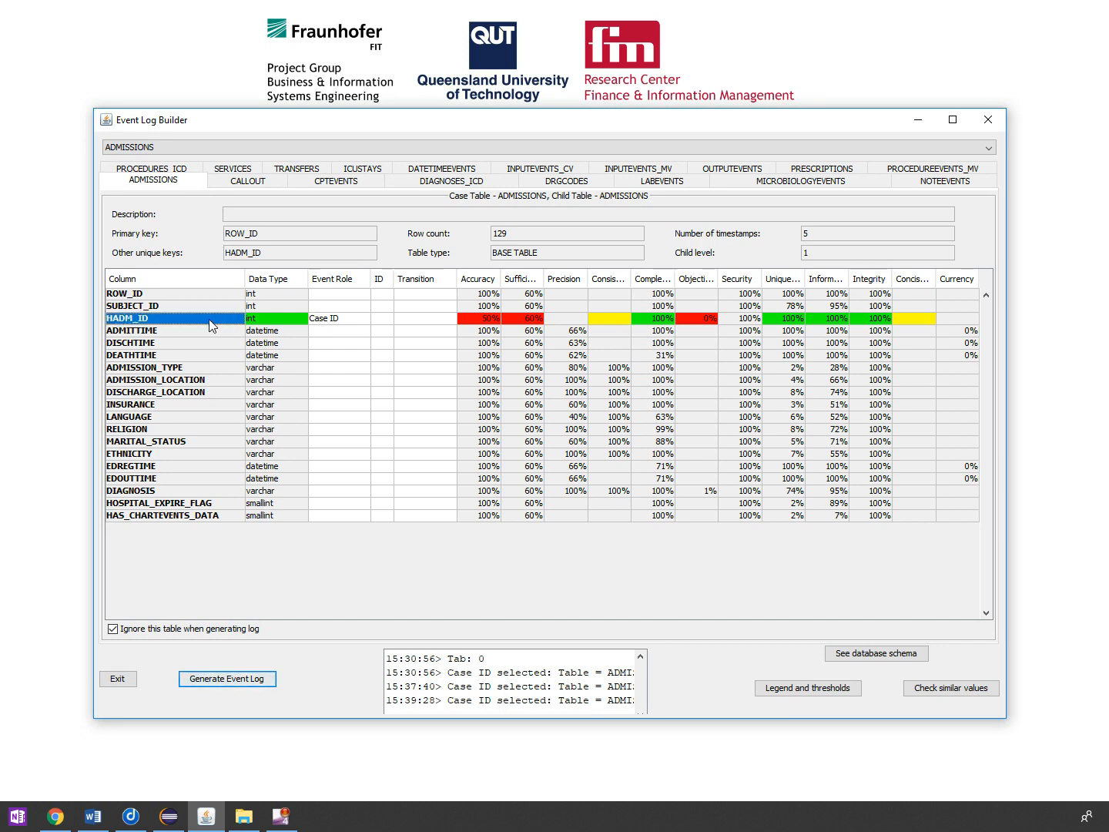
pyautogui.click(279, 320)
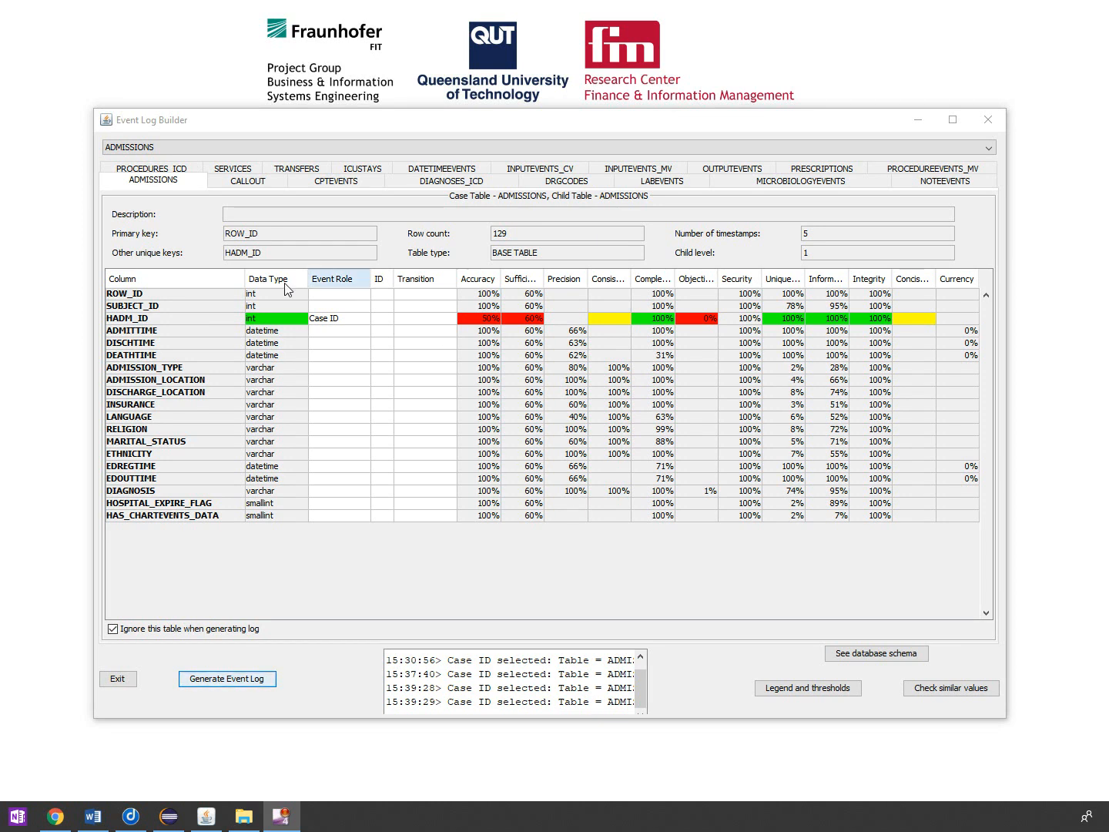
# Assign the Event role to the ADMITTIME column.
pyautogui.click(143, 334)
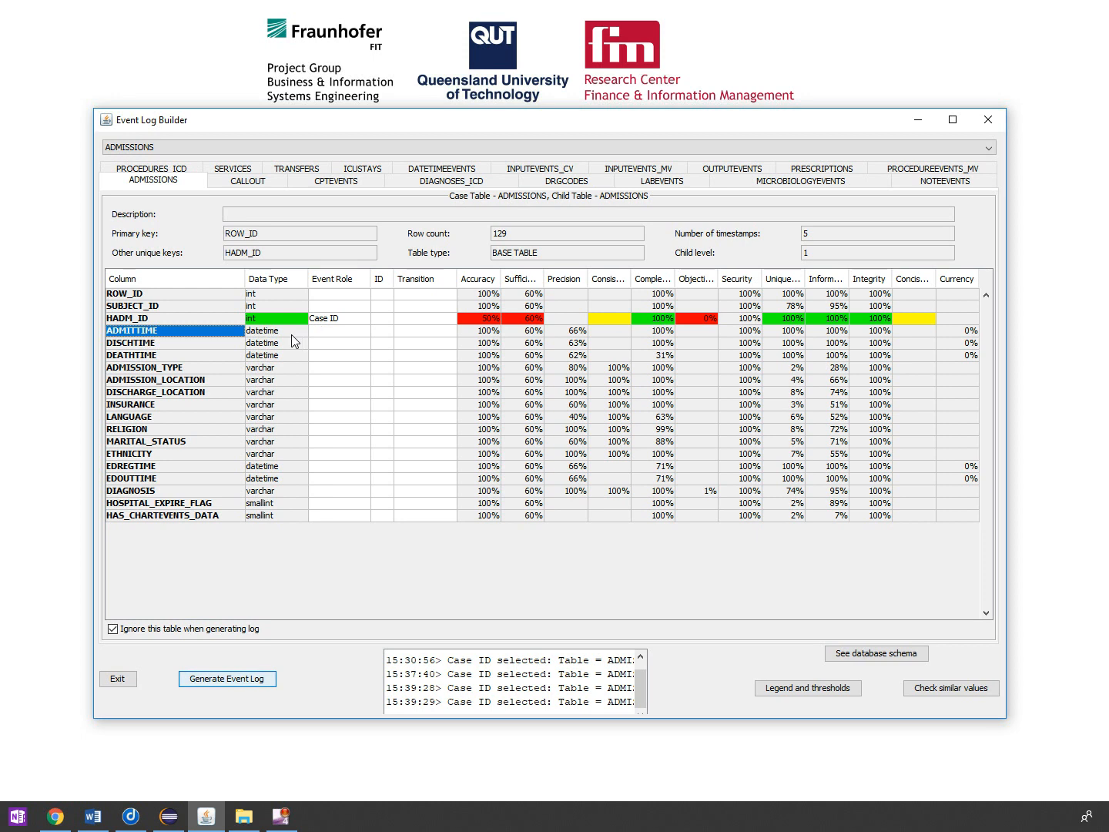
pyautogui.click(256, 334)
pyautogui.click(315, 334)
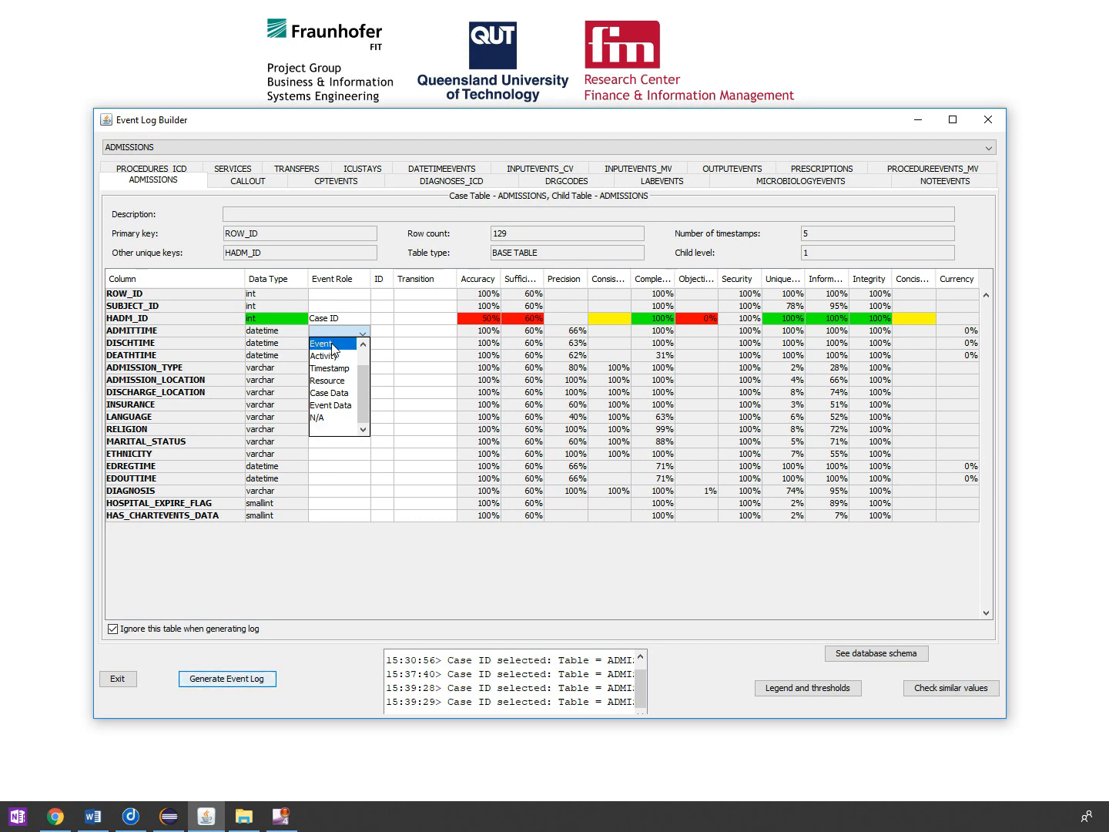
pyautogui.click(333, 348)
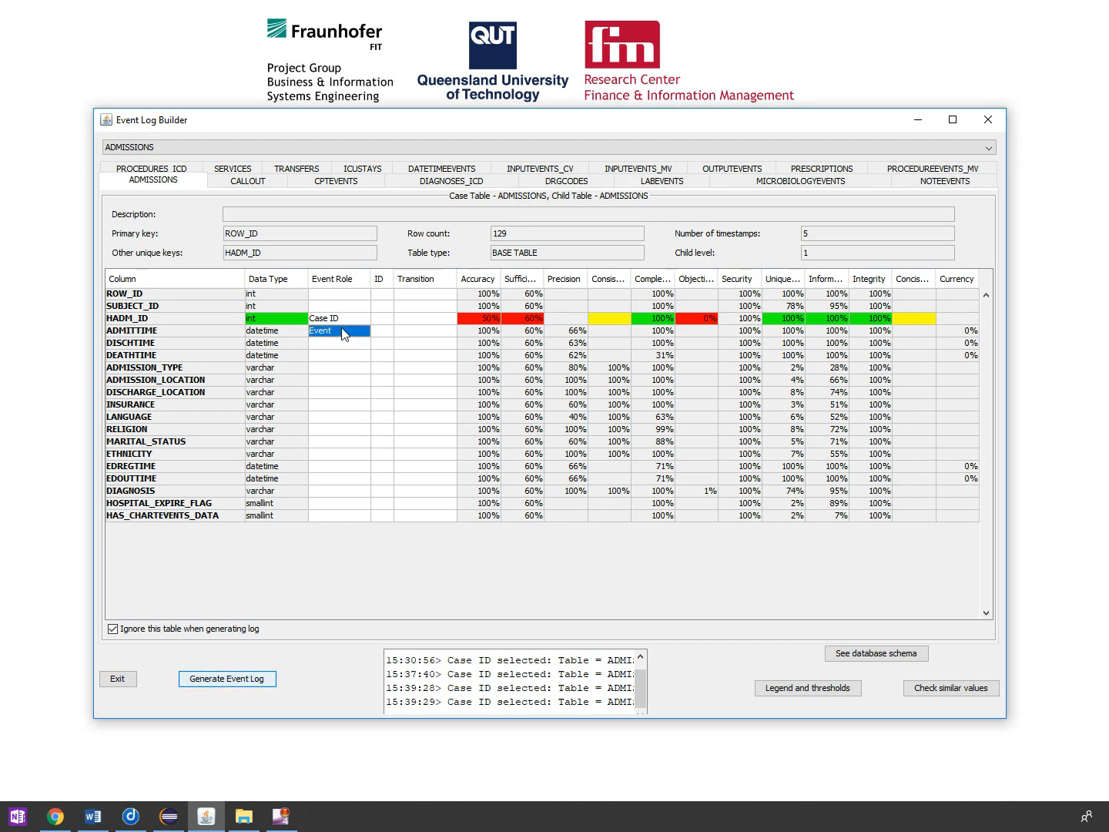
pyautogui.click(295, 332)
pyautogui.click(293, 346)
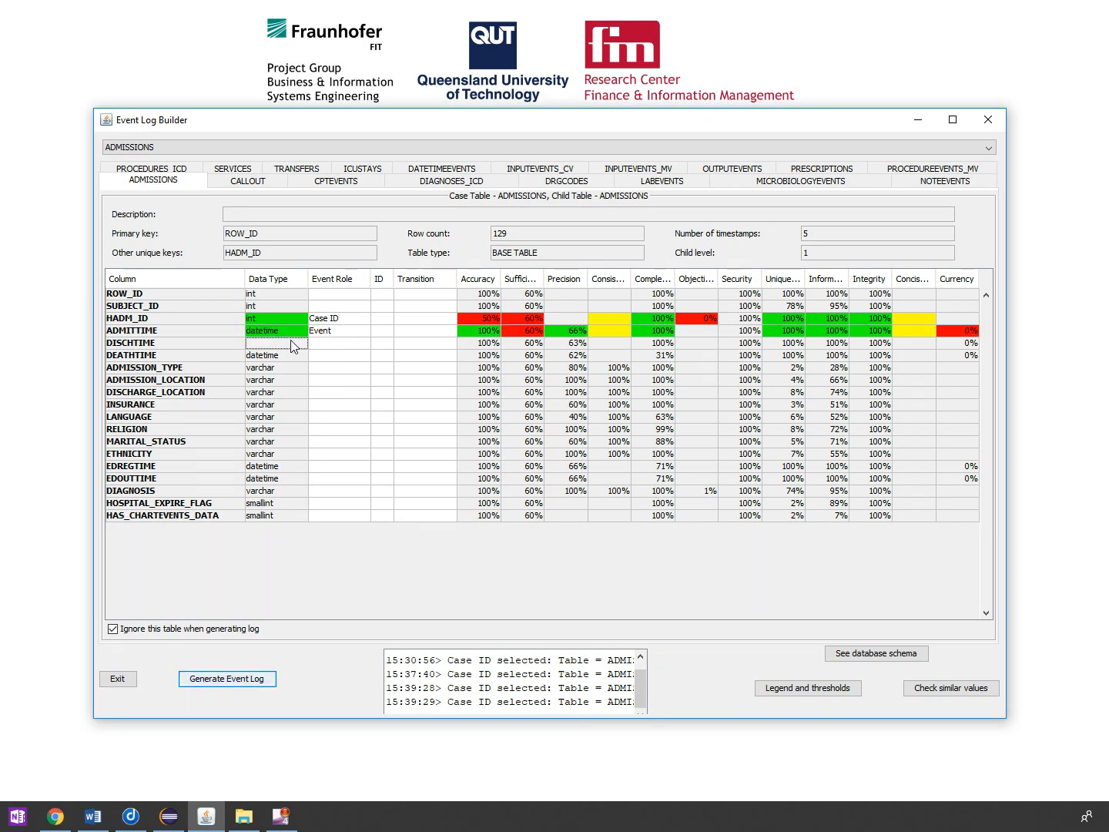
pyautogui.click(298, 334)
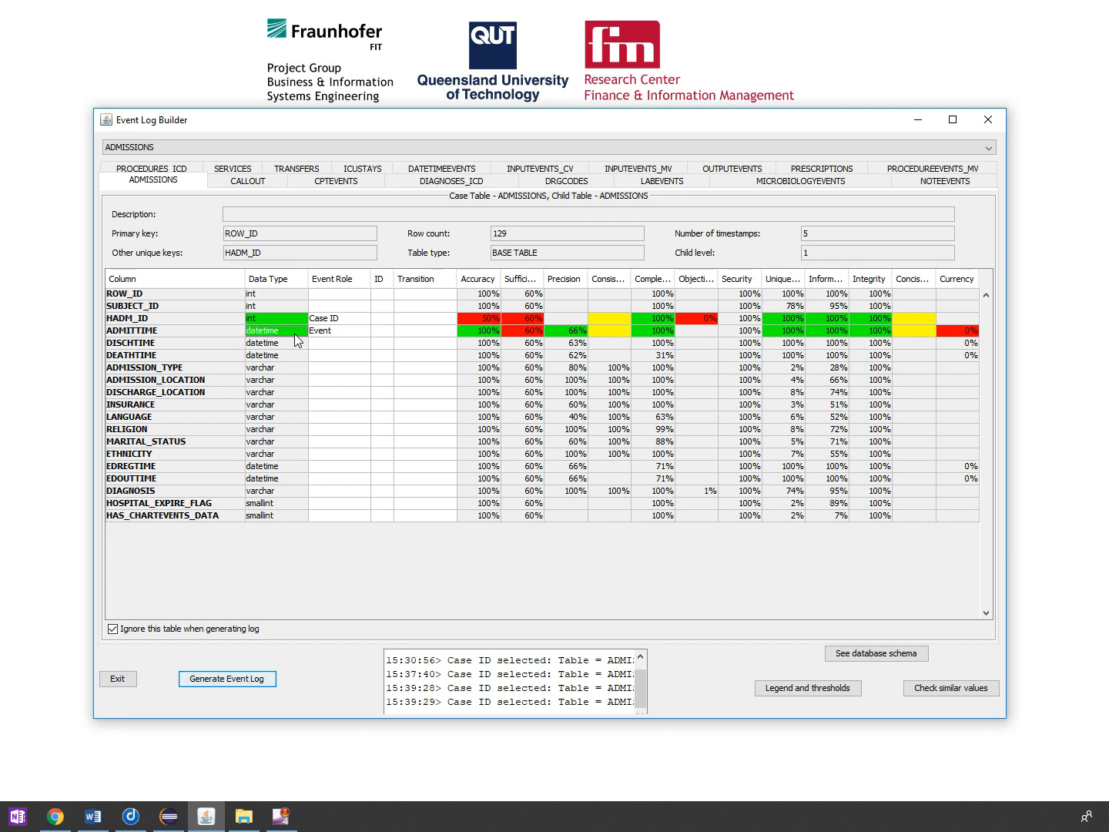
pyautogui.click(139, 333)
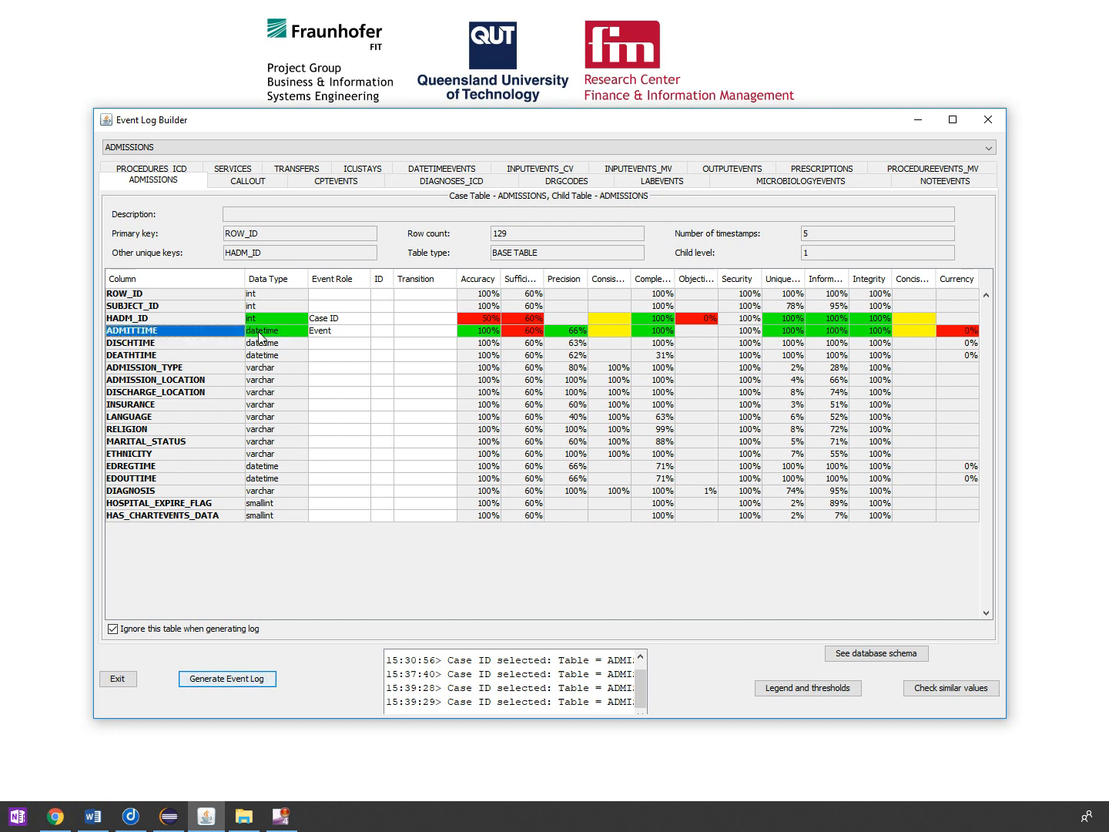
# Set the lifecycle transition of the ADMITTIME event to complete.
pyautogui.click(341, 333)
pyautogui.click(408, 336)
pyautogui.click(425, 336)
pyautogui.click(422, 337)
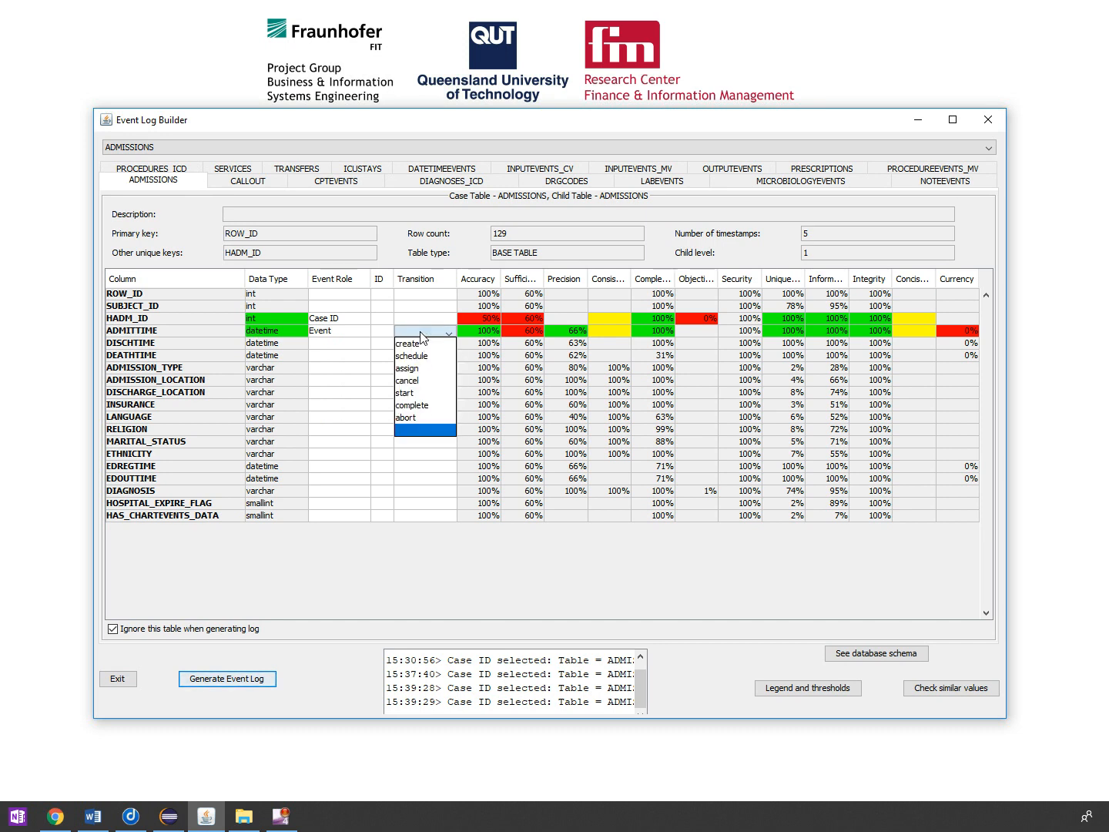
pyautogui.click(429, 405)
pyautogui.click(425, 368)
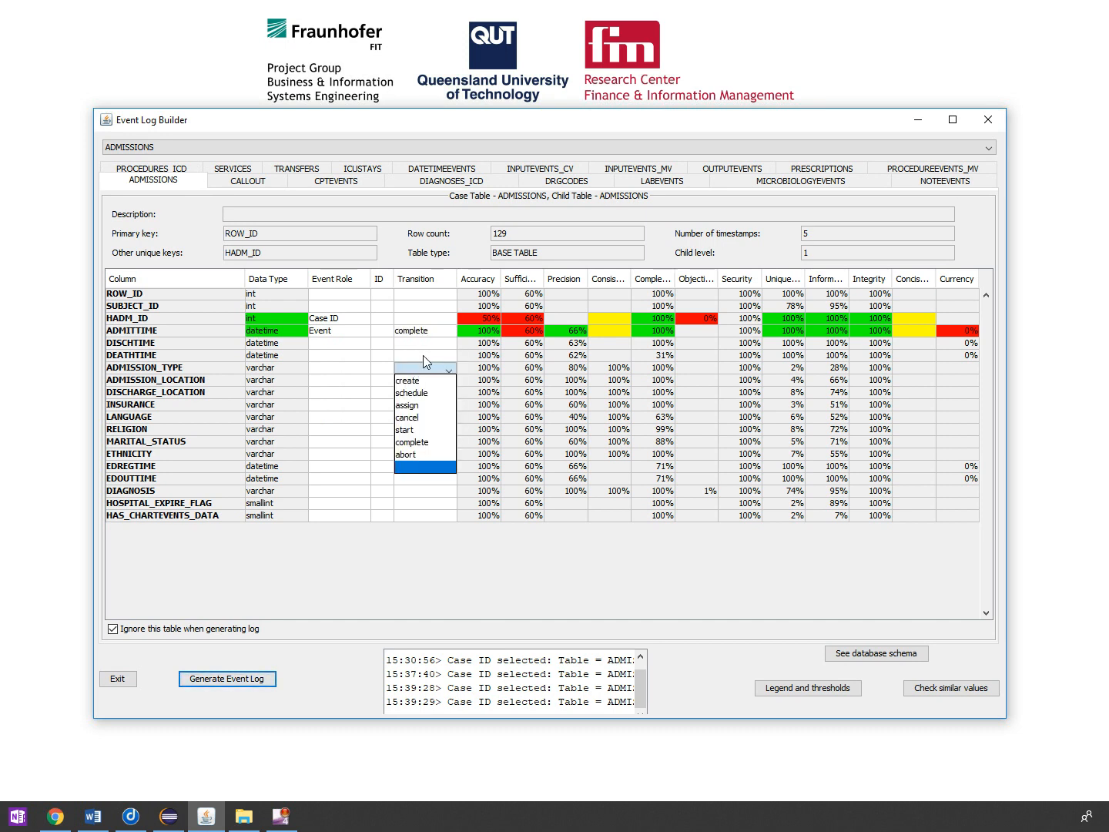
pyautogui.click(470, 354)
pyautogui.click(478, 358)
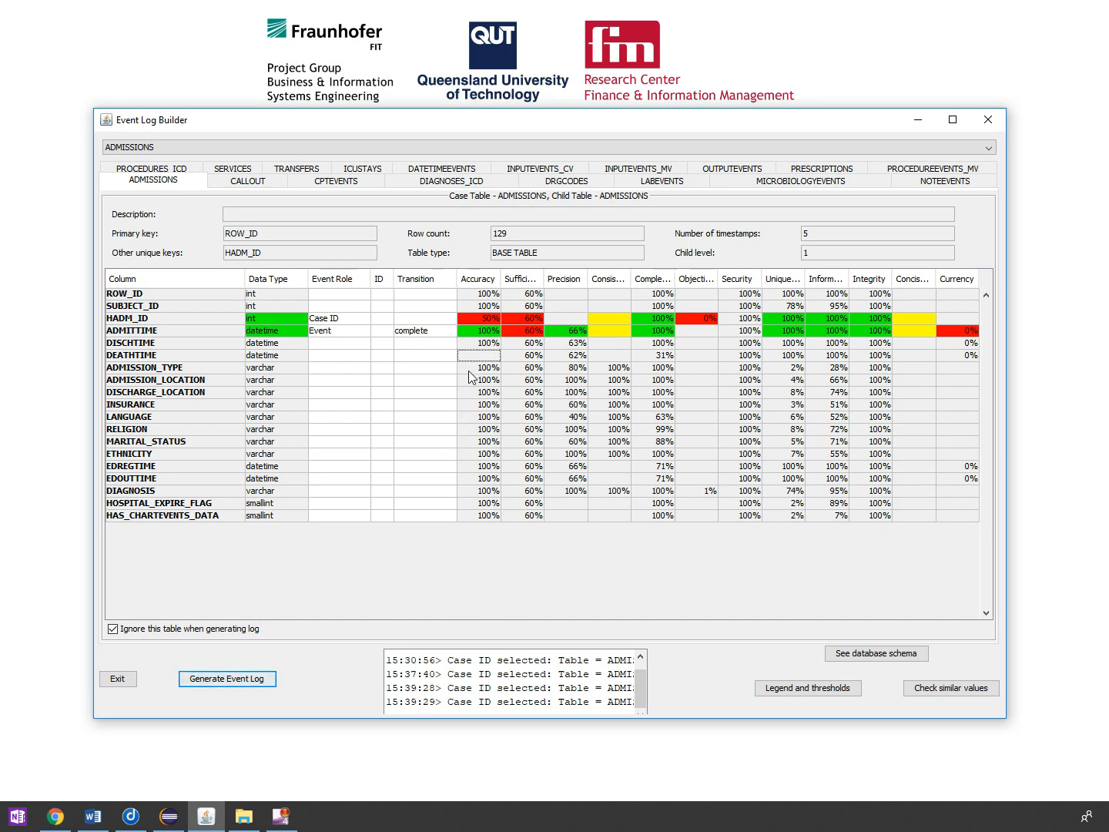
# Assign the Event role to the DISCHTIME and DEATHTIME columns.
pyautogui.click(275, 347)
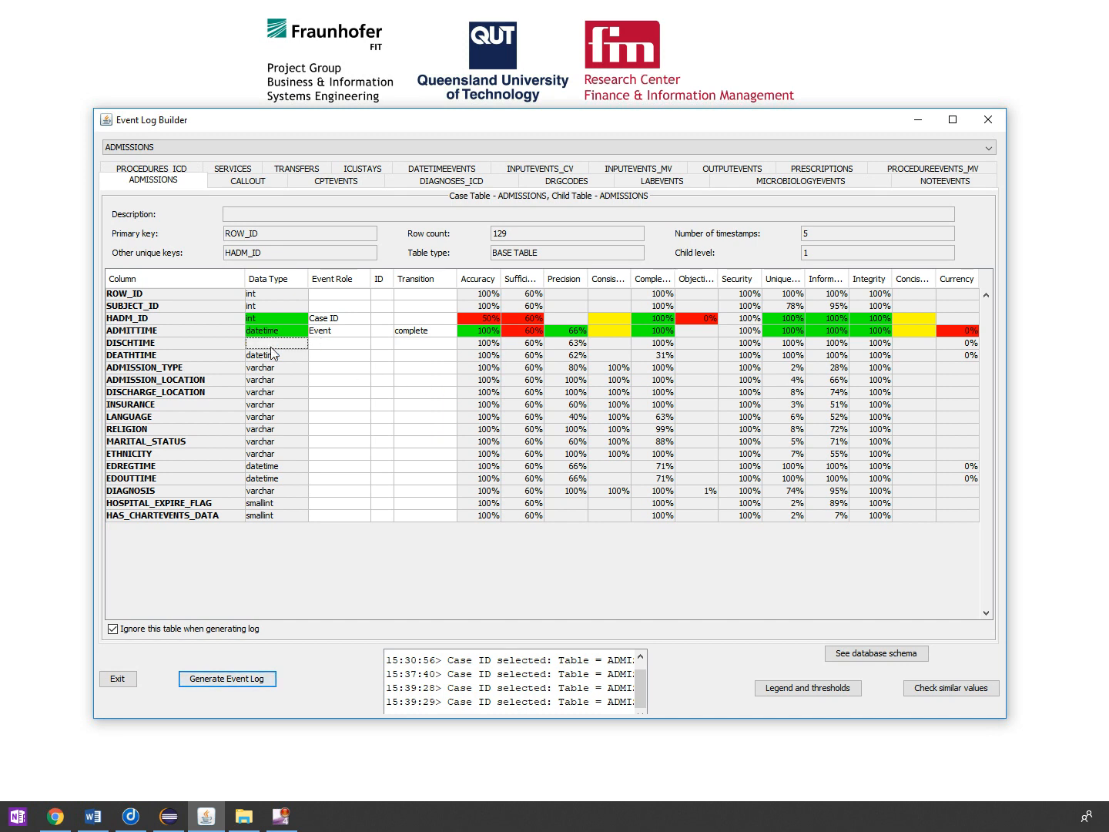
pyautogui.click(336, 346)
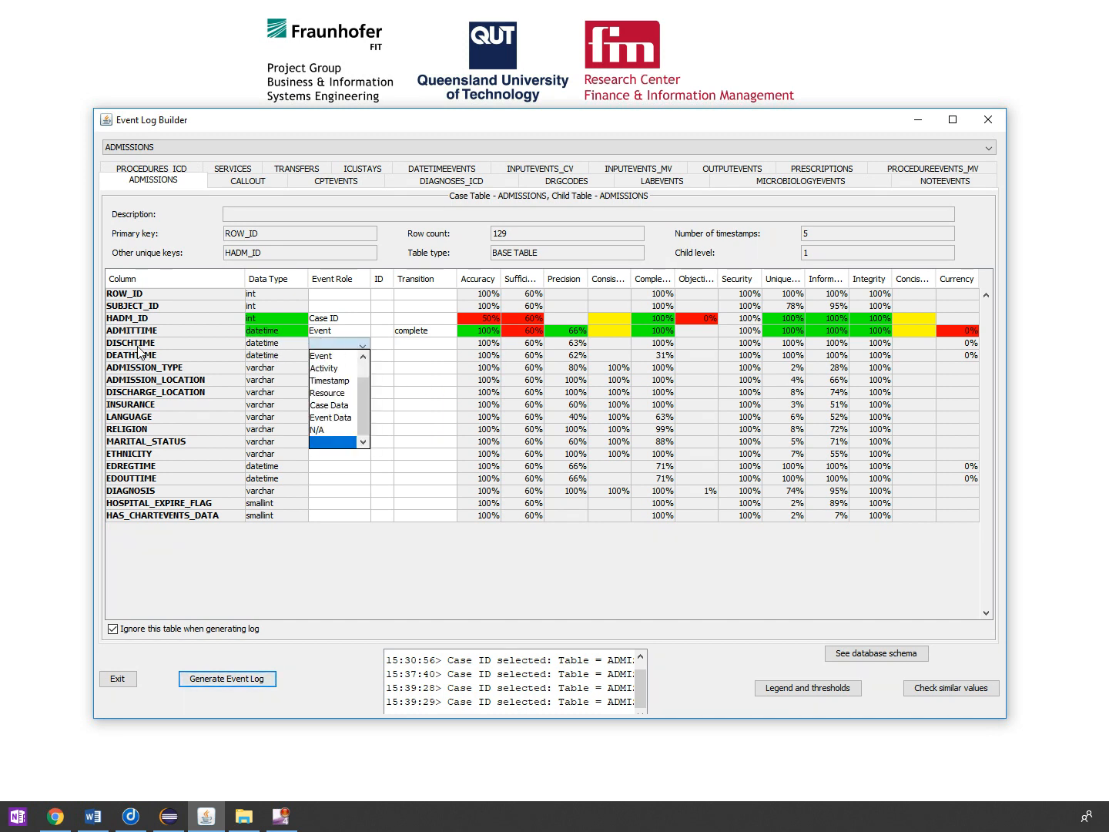
pyautogui.click(142, 352)
pyautogui.click(149, 359)
pyautogui.click(336, 348)
pyautogui.click(337, 357)
pyautogui.click(336, 357)
pyautogui.click(335, 368)
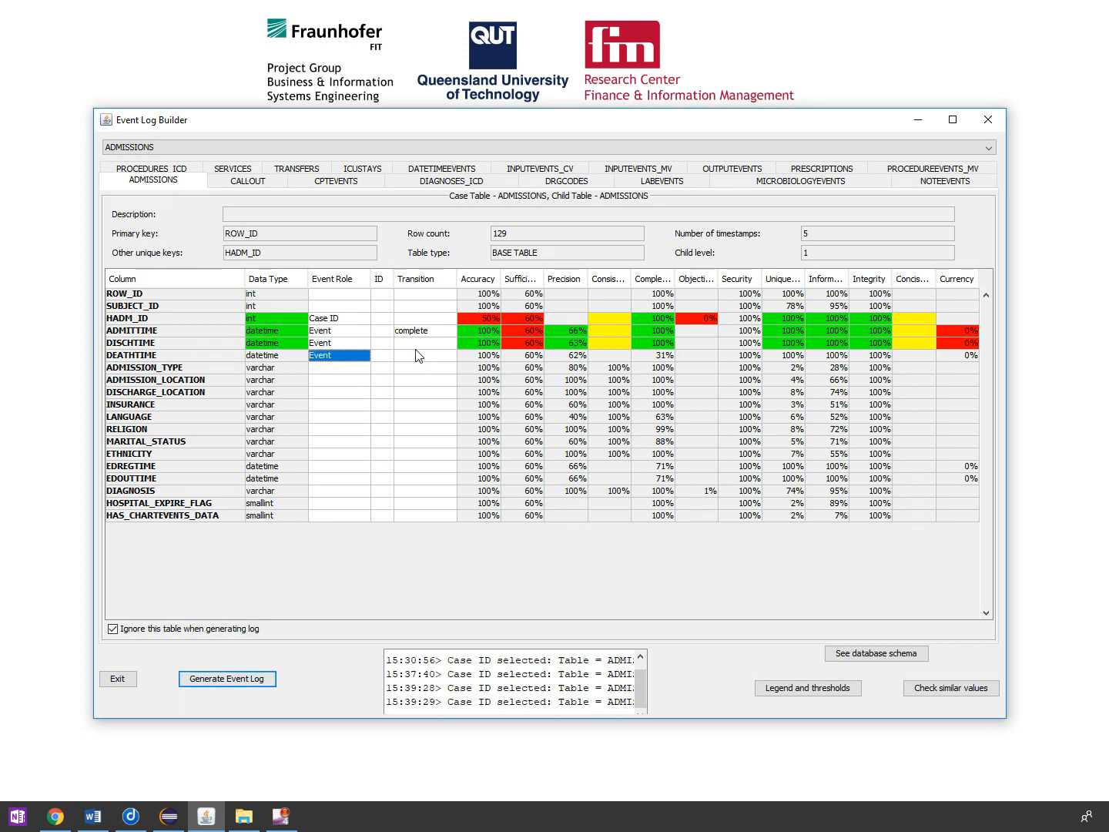
# Set the transition of both the DISCHTIME and DEATHTIME events to complete.
pyautogui.click(413, 344)
pyautogui.click(420, 417)
pyautogui.click(419, 356)
pyautogui.click(425, 429)
pyautogui.click(423, 393)
pyautogui.click(489, 385)
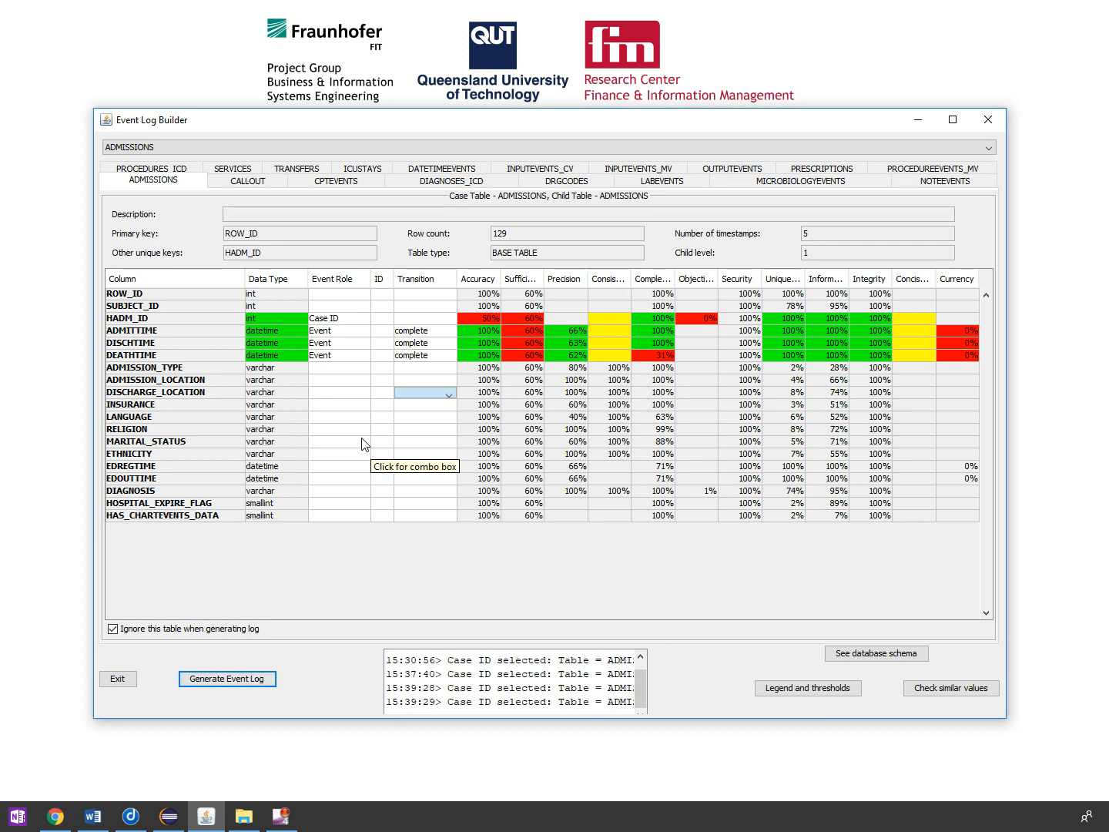
# Assign the Case Data role to the INSURANCE, LANGUAGE, RELIGION and MARITAL_STATUS columns.
pyautogui.click(323, 404)
pyautogui.click(327, 469)
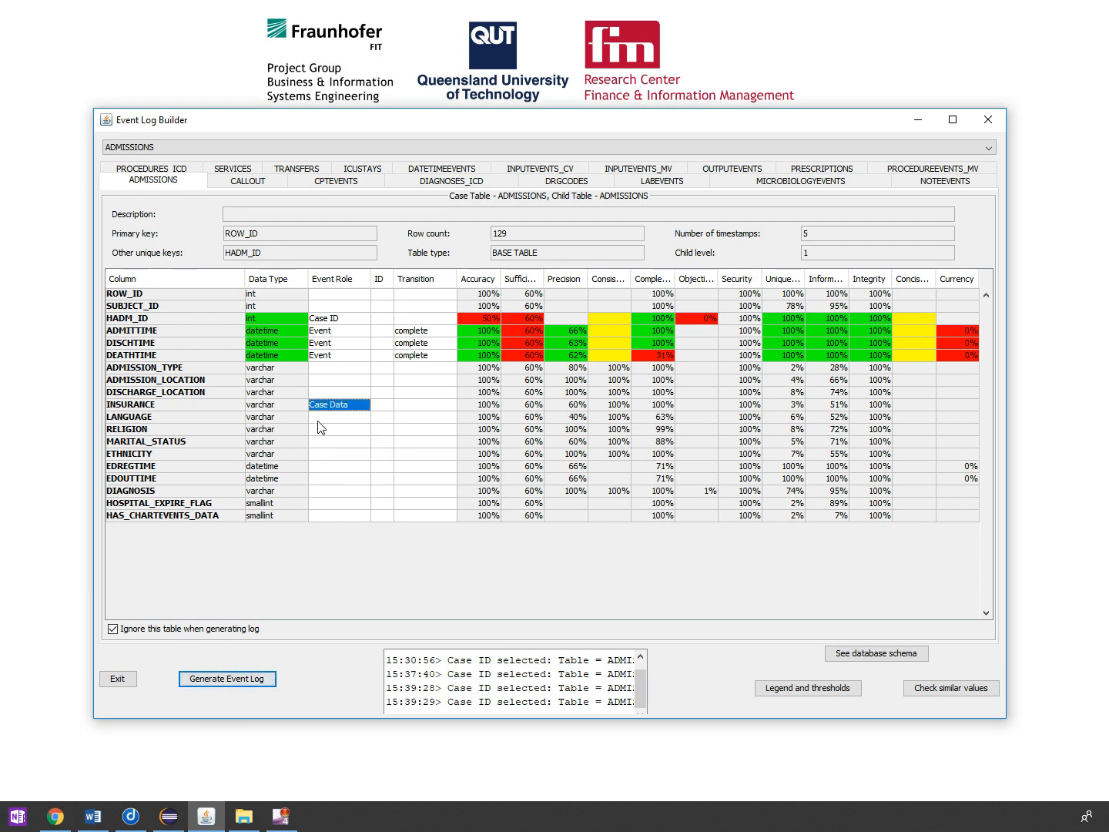
pyautogui.click(324, 417)
pyautogui.click(334, 482)
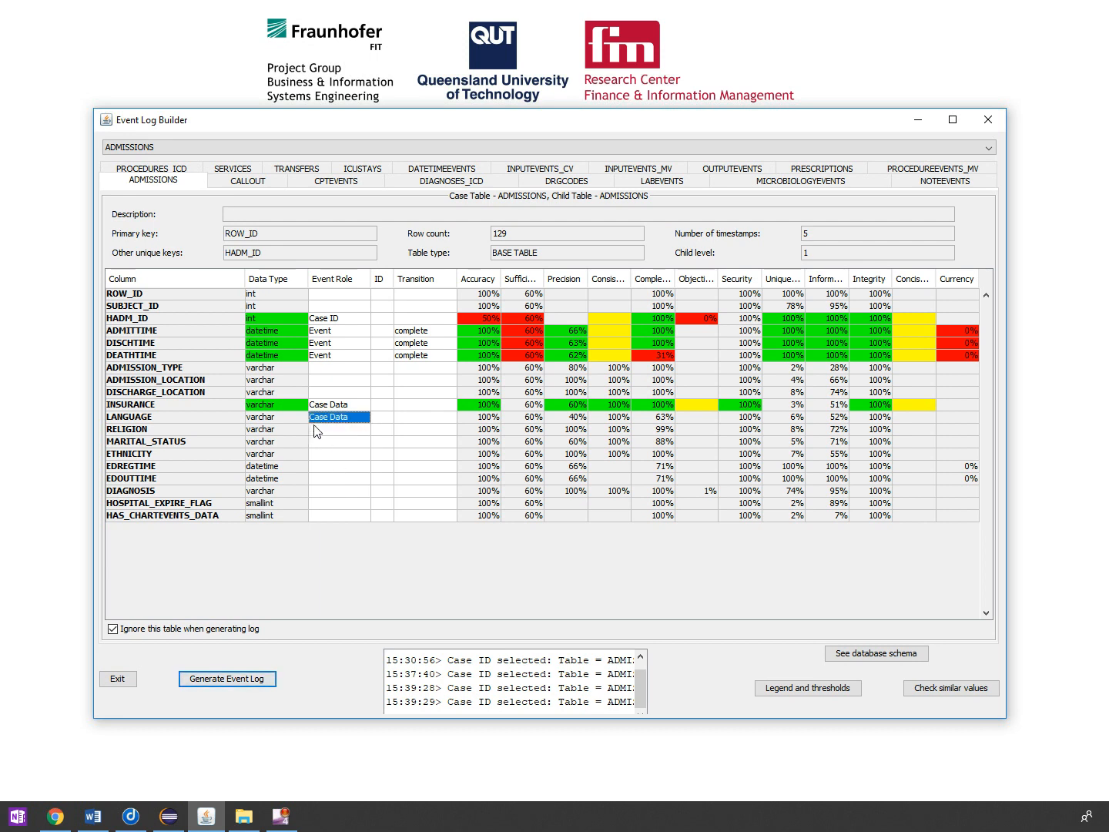
pyautogui.click(320, 429)
pyautogui.click(331, 493)
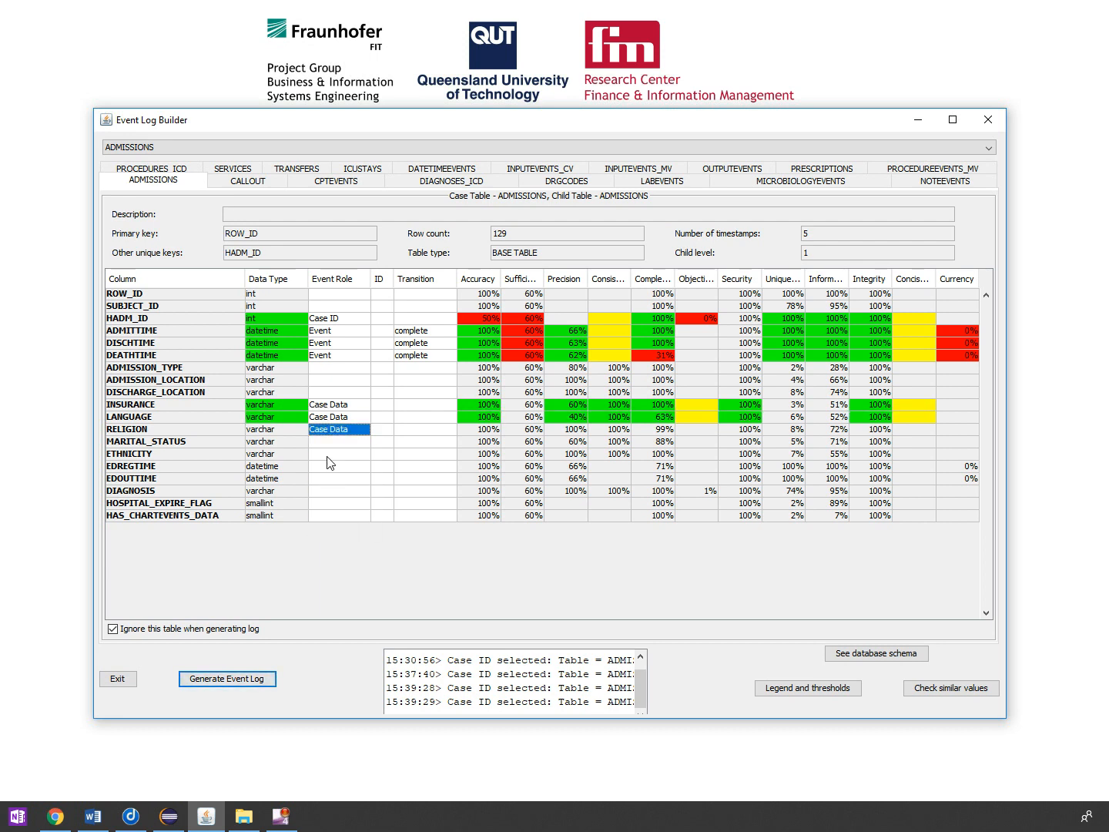
pyautogui.click(322, 442)
pyautogui.click(329, 504)
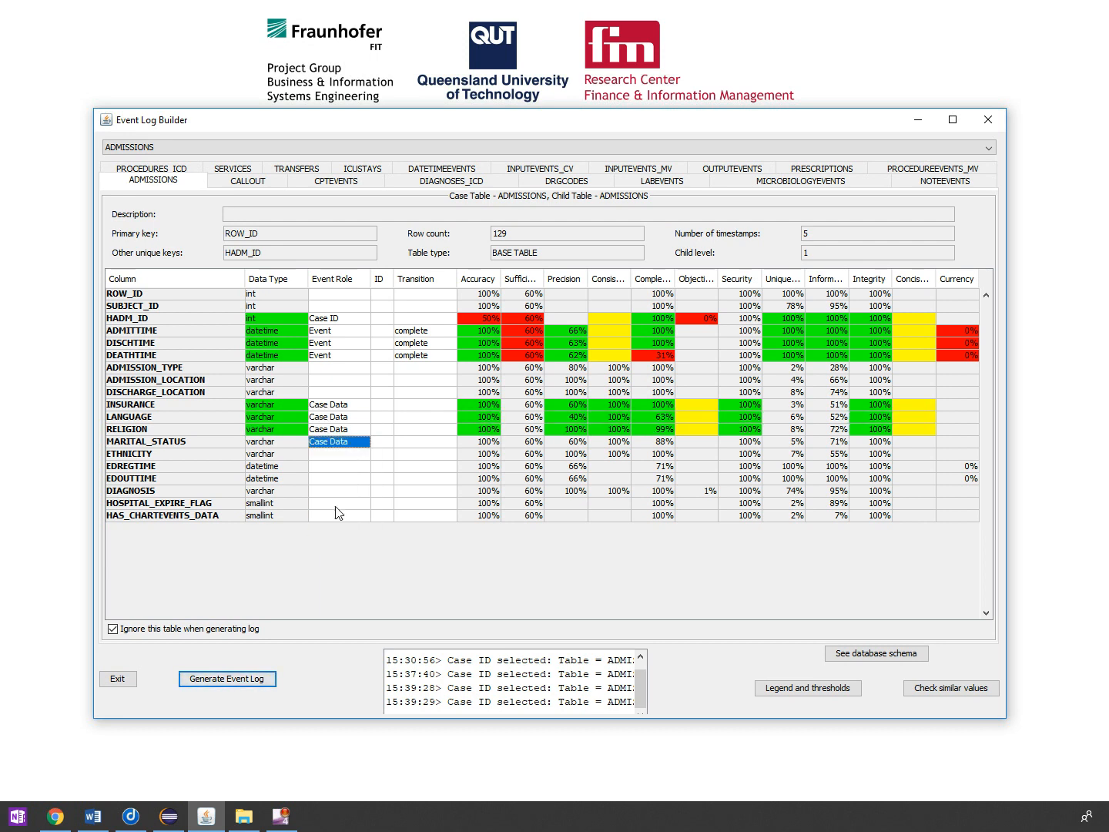
pyautogui.click(402, 419)
pyautogui.click(422, 418)
pyautogui.click(513, 391)
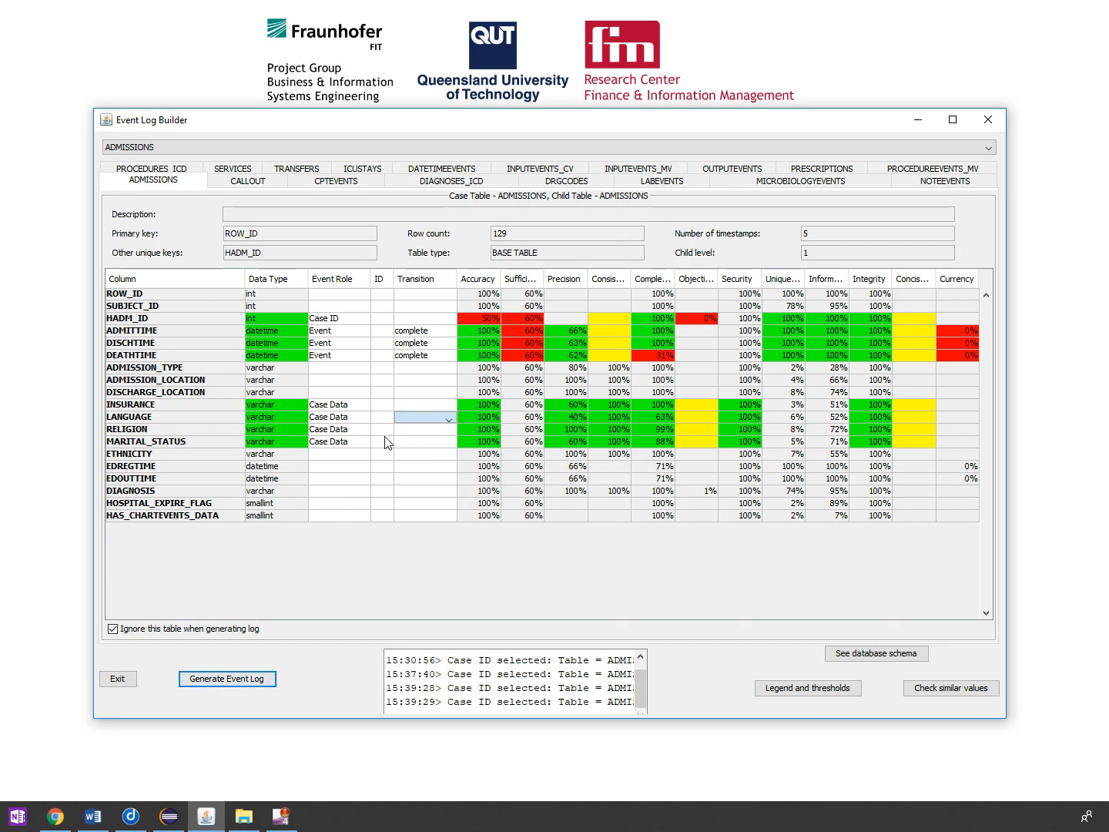
# Examine the HADM_ID role options and the sufficiency and completeness scores of the DISCHTIME and DEATHTIME events.
pyautogui.click(336, 319)
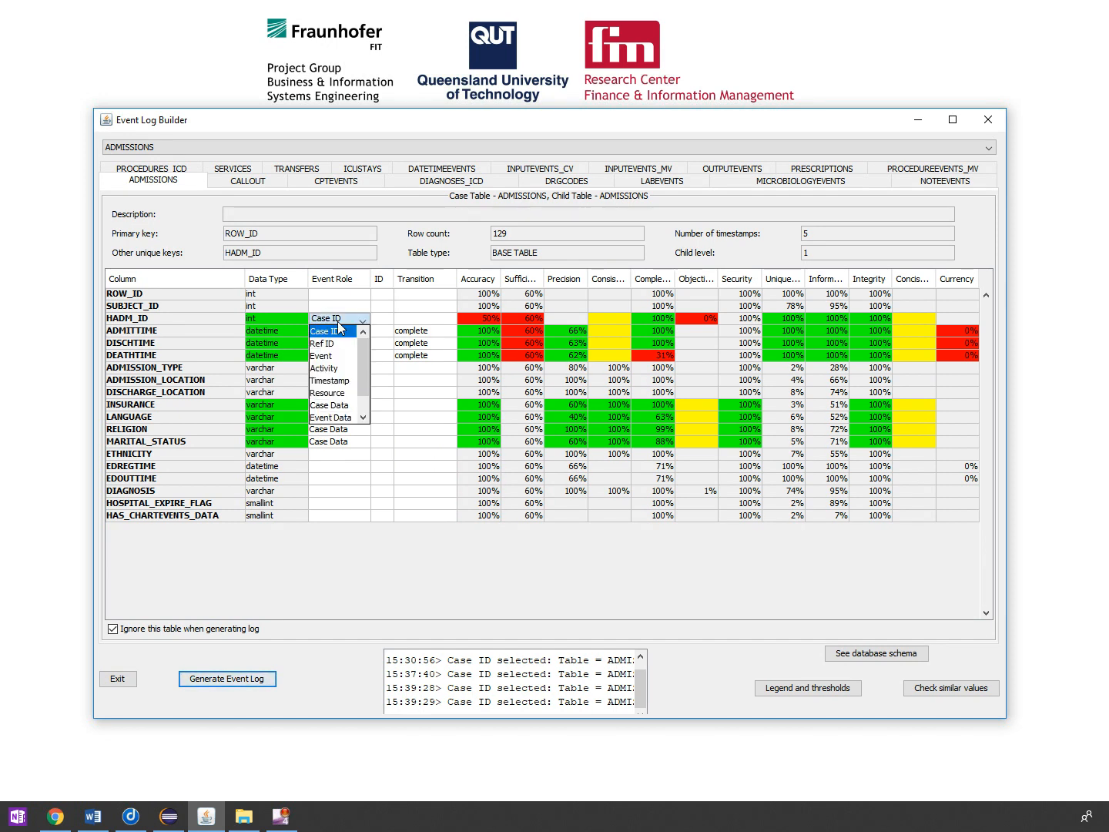
pyautogui.click(548, 440)
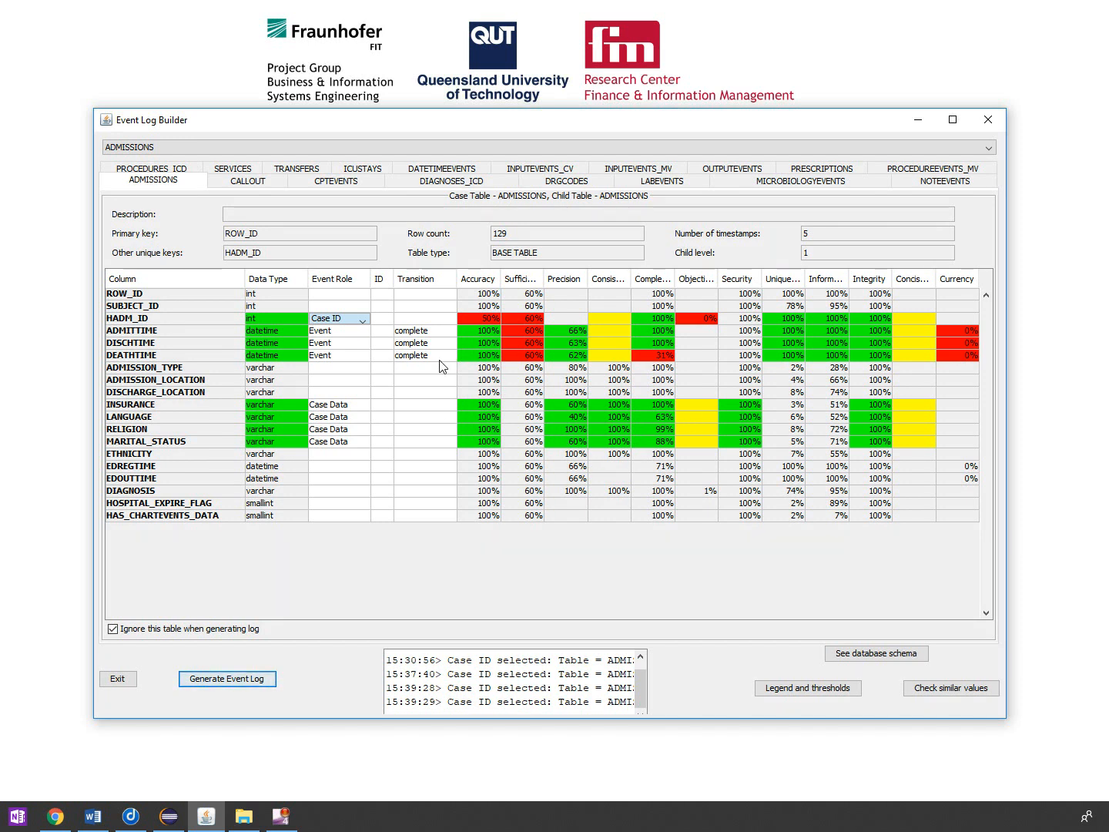
pyautogui.click(518, 342)
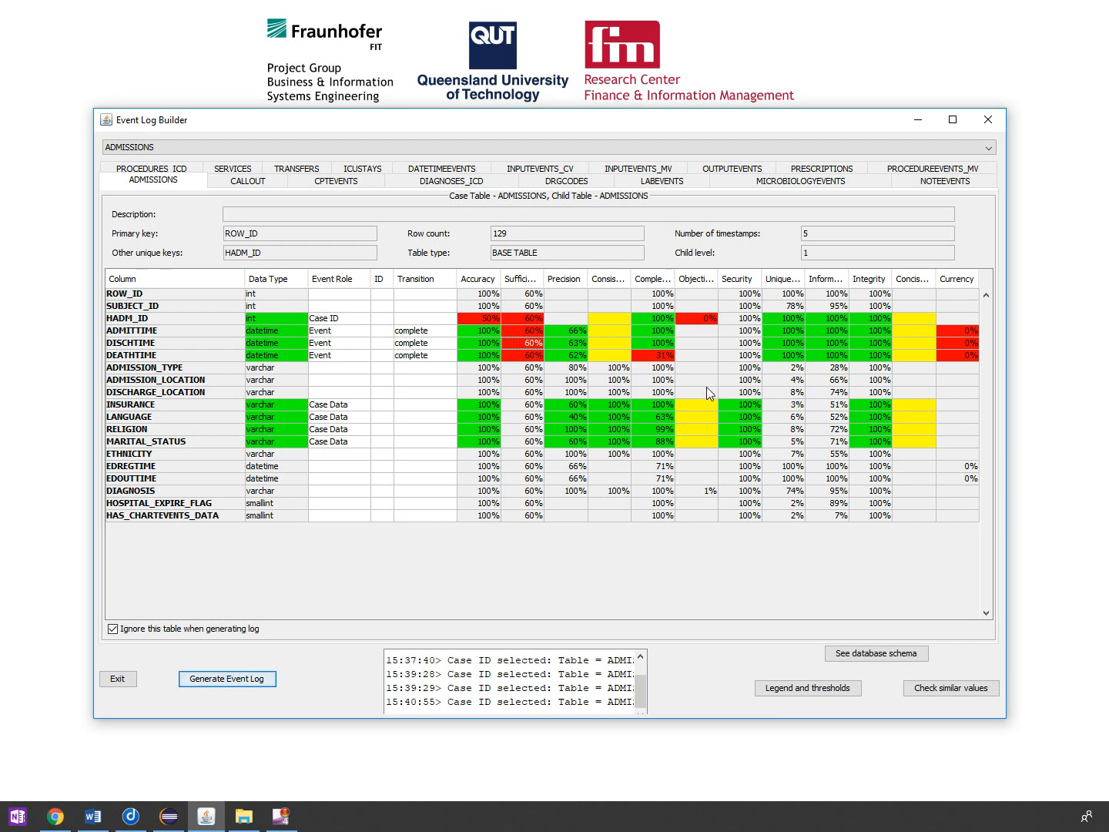
pyautogui.click(645, 359)
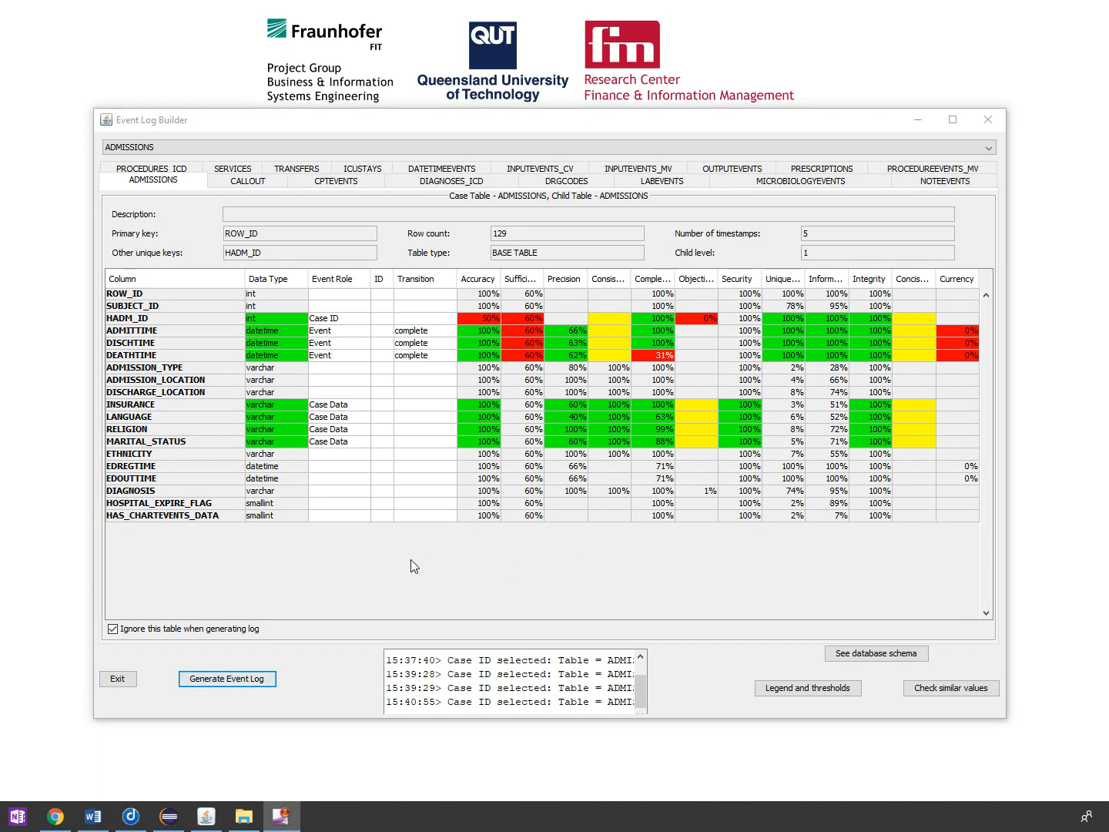
# Include the ADMISSIONS table in log generation, then generate the event log and look through its preview.
pyautogui.click(204, 633)
pyautogui.click(189, 634)
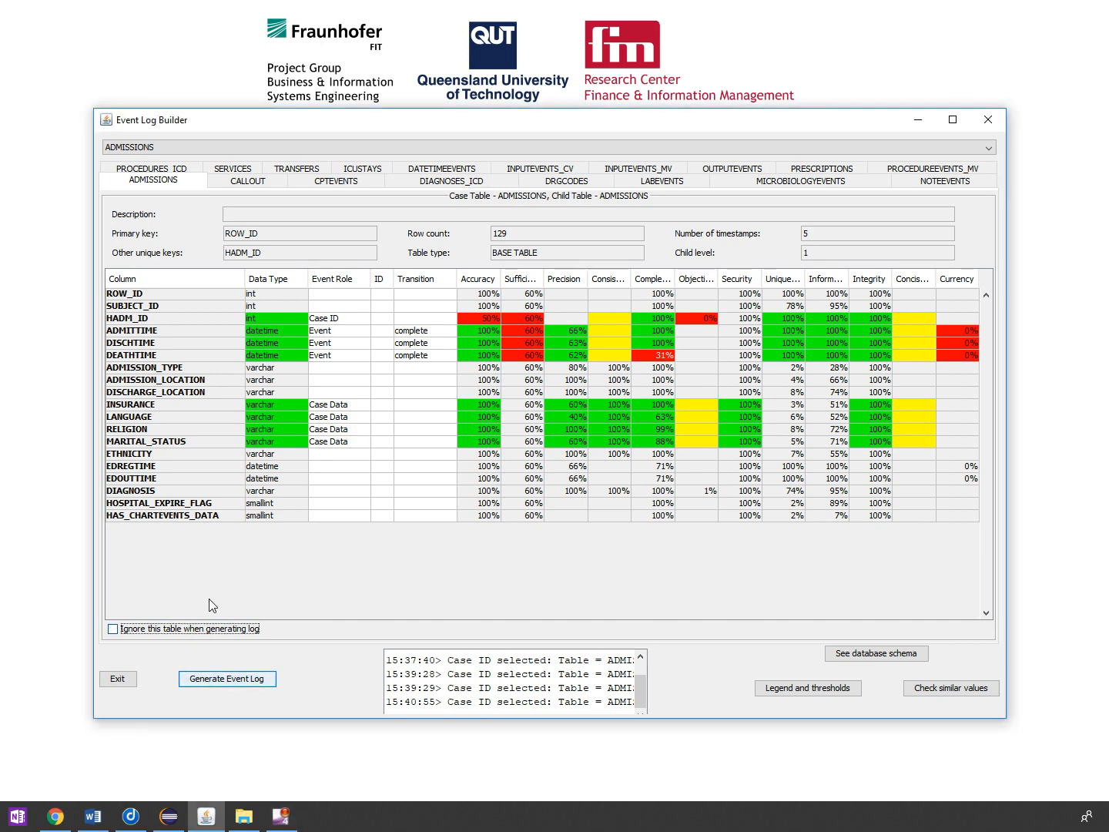
pyautogui.click(232, 675)
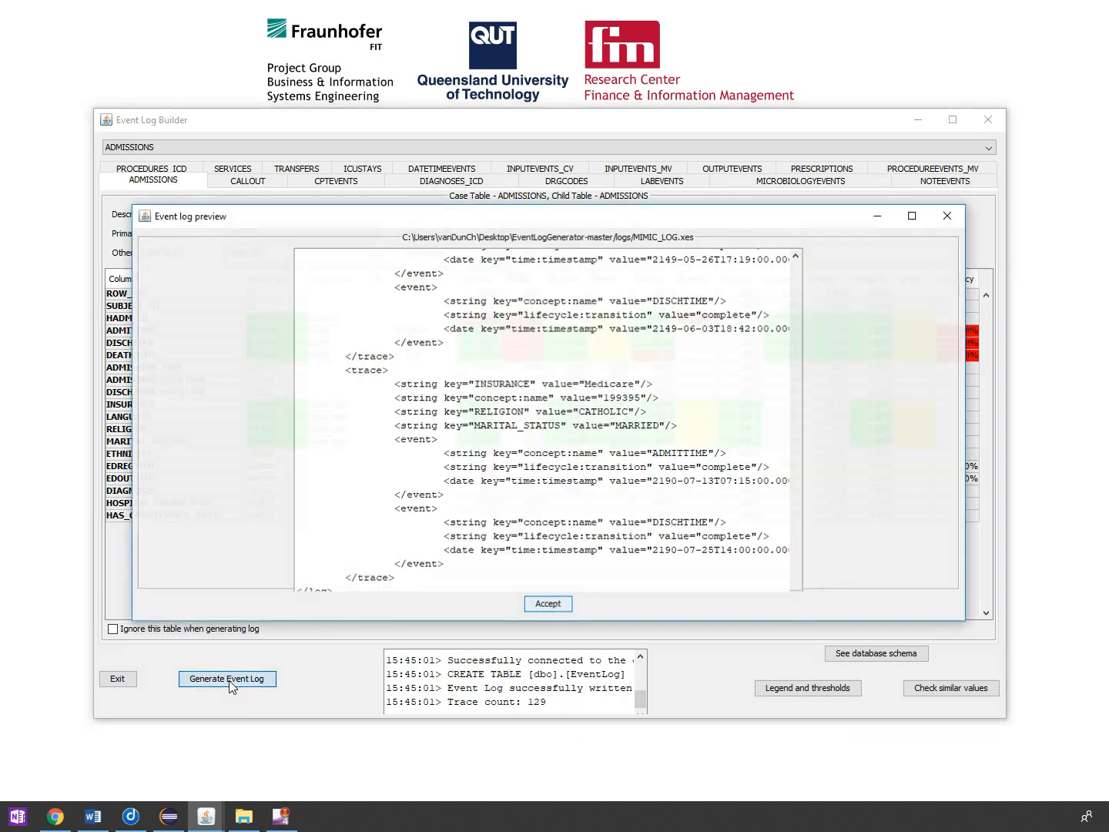
pyautogui.scroll(10, 539, 539)
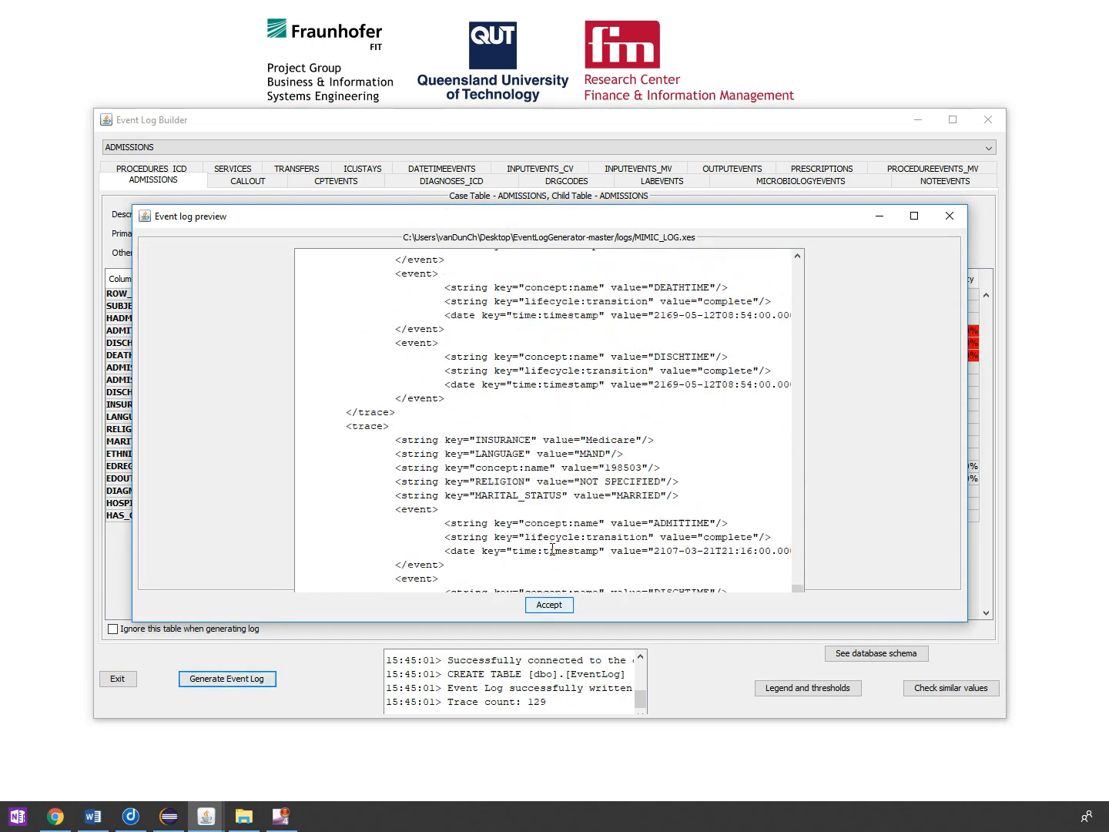
pyautogui.scroll(6, 551, 524)
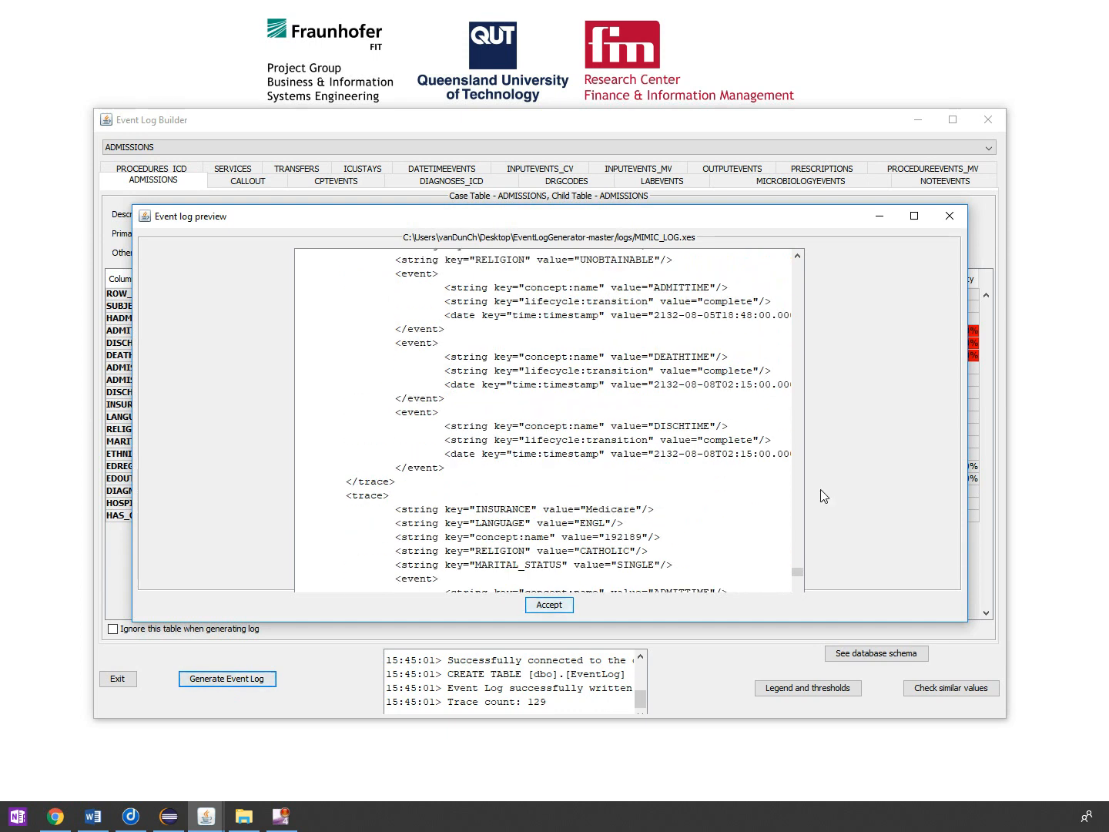
# Review the traces near the beginning of the MIMIC_LOG.xes preview and accept the log.
pyautogui.moveTo(801, 569); pyautogui.dragTo(796, 273)
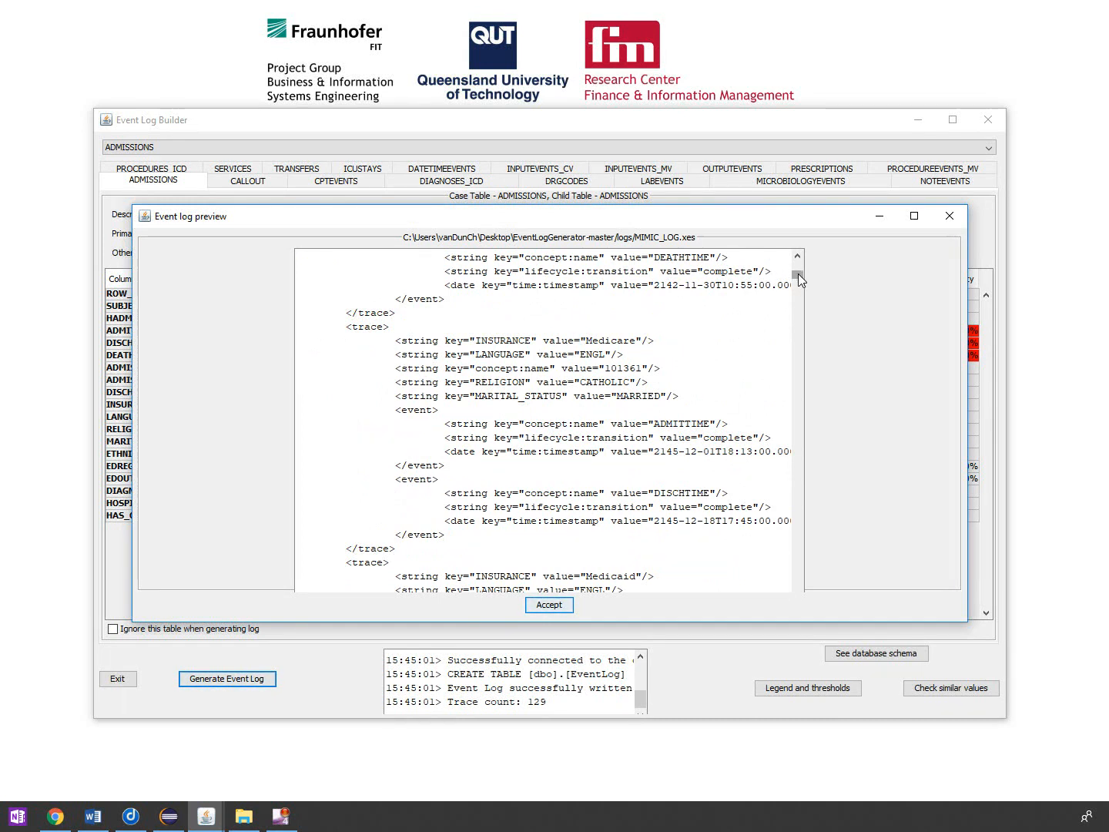
pyautogui.scroll(-5, 797, 276)
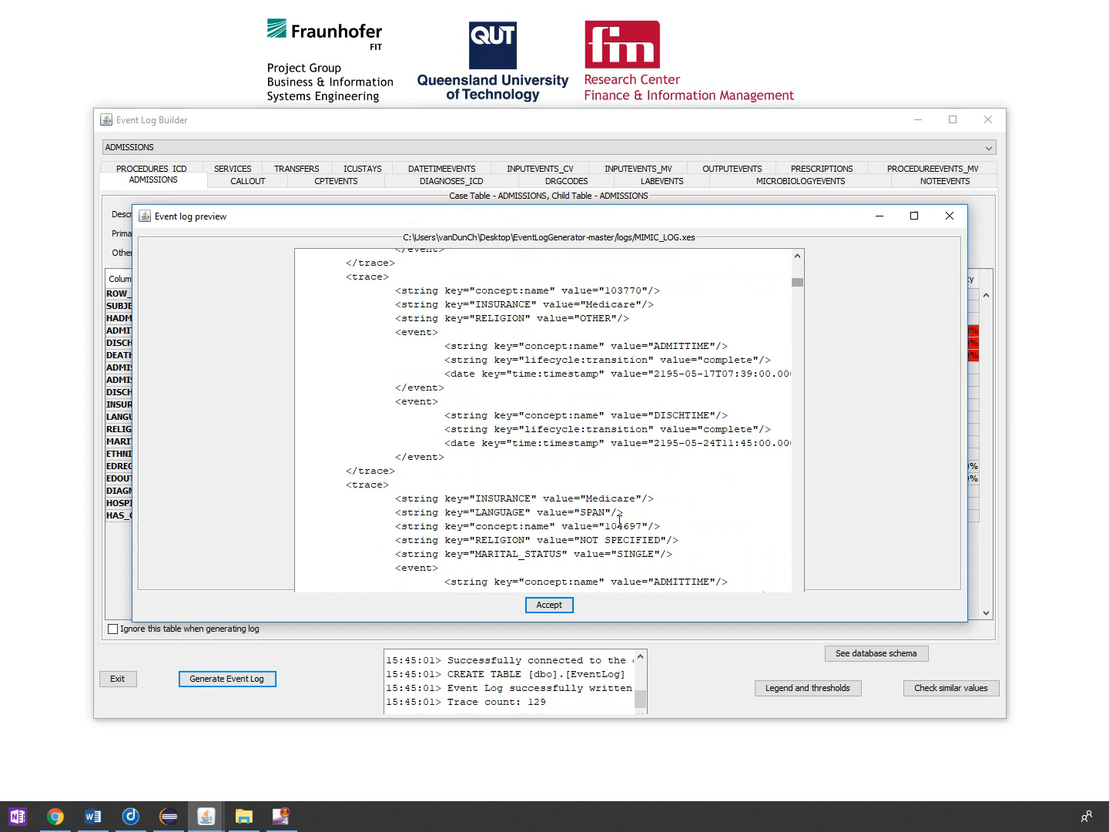
pyautogui.click(554, 605)
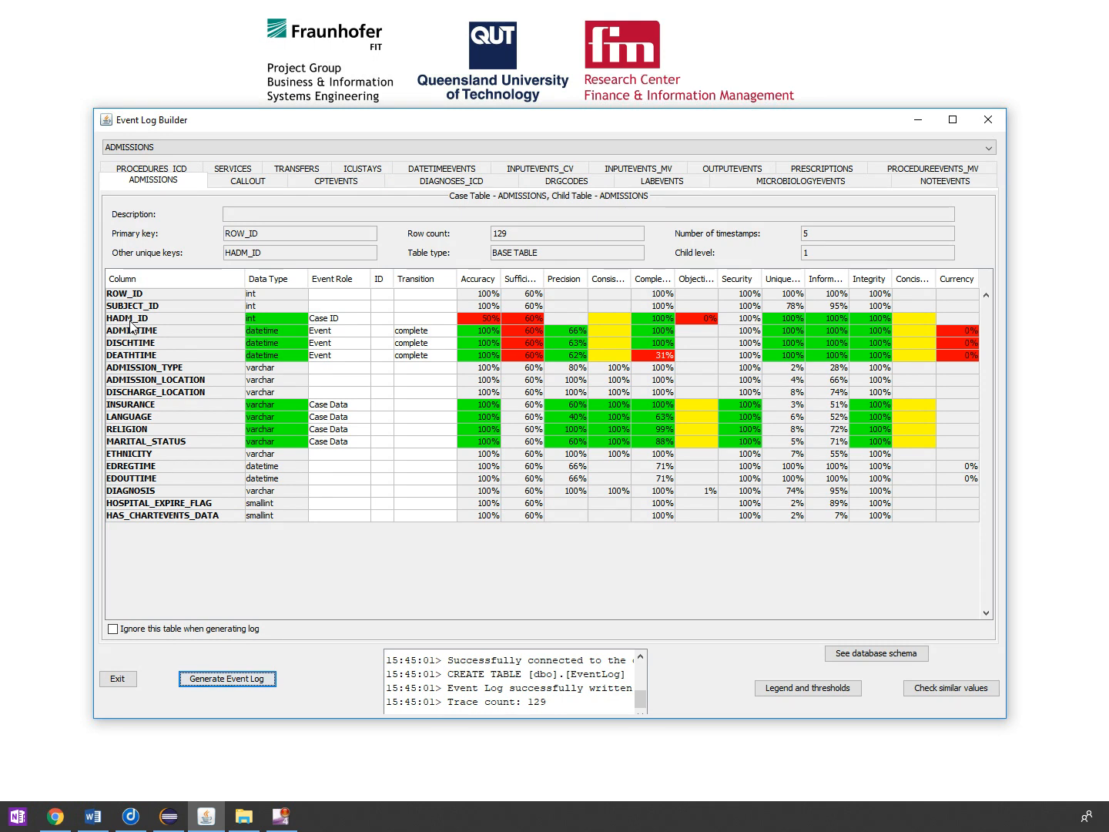
# In the ICUSTAYS table, assign the Event role to the INTIME column and set its transition to complete.
pyautogui.click(363, 169)
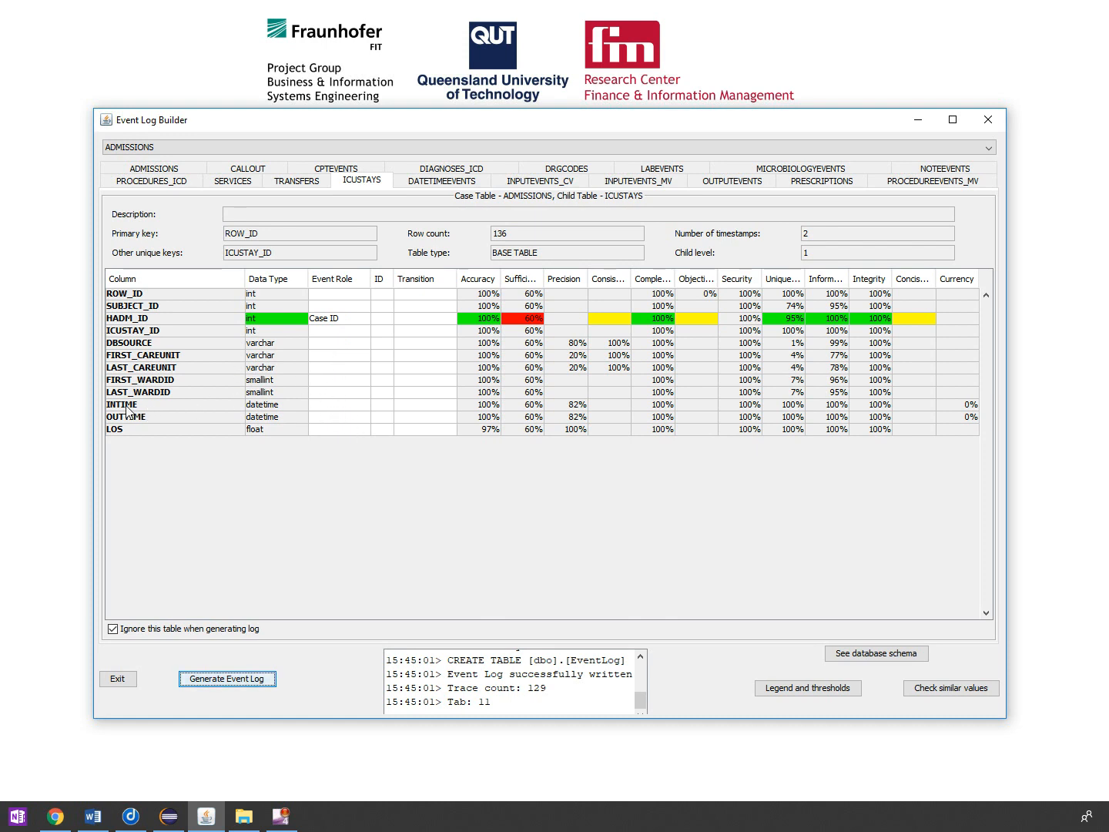
pyautogui.click(330, 408)
pyautogui.click(336, 419)
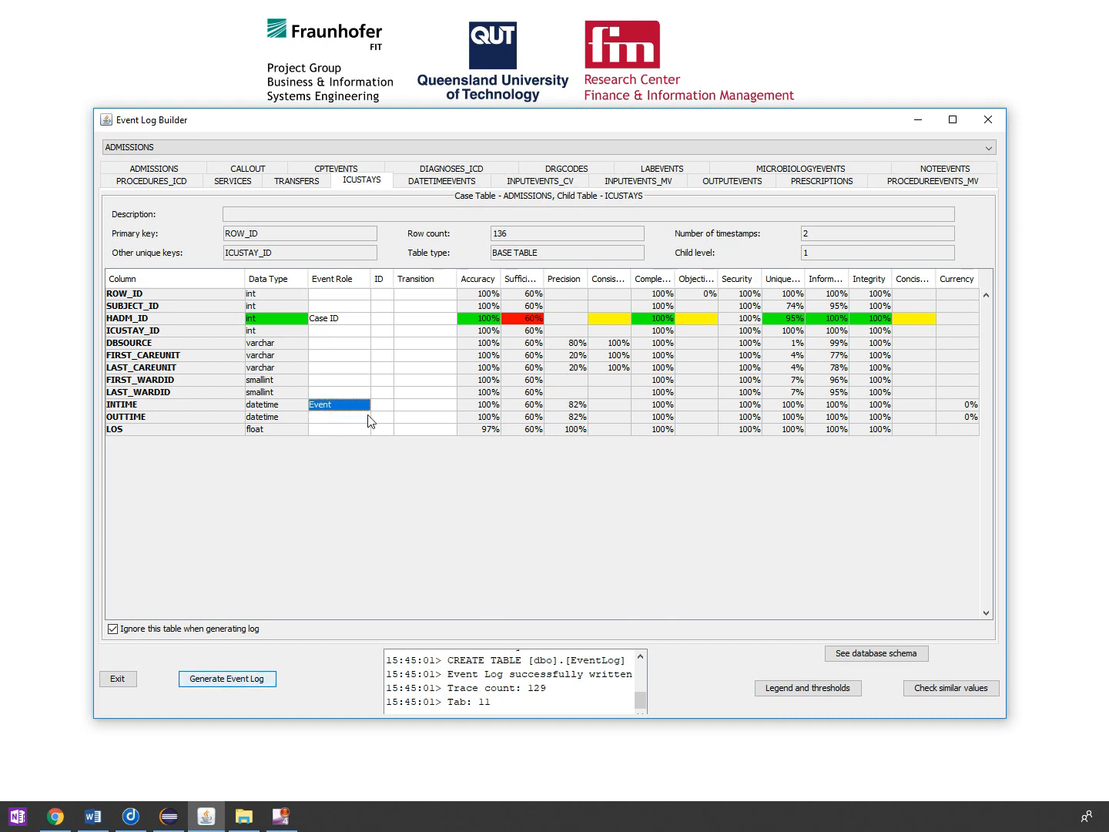
pyautogui.click(398, 409)
pyautogui.click(407, 464)
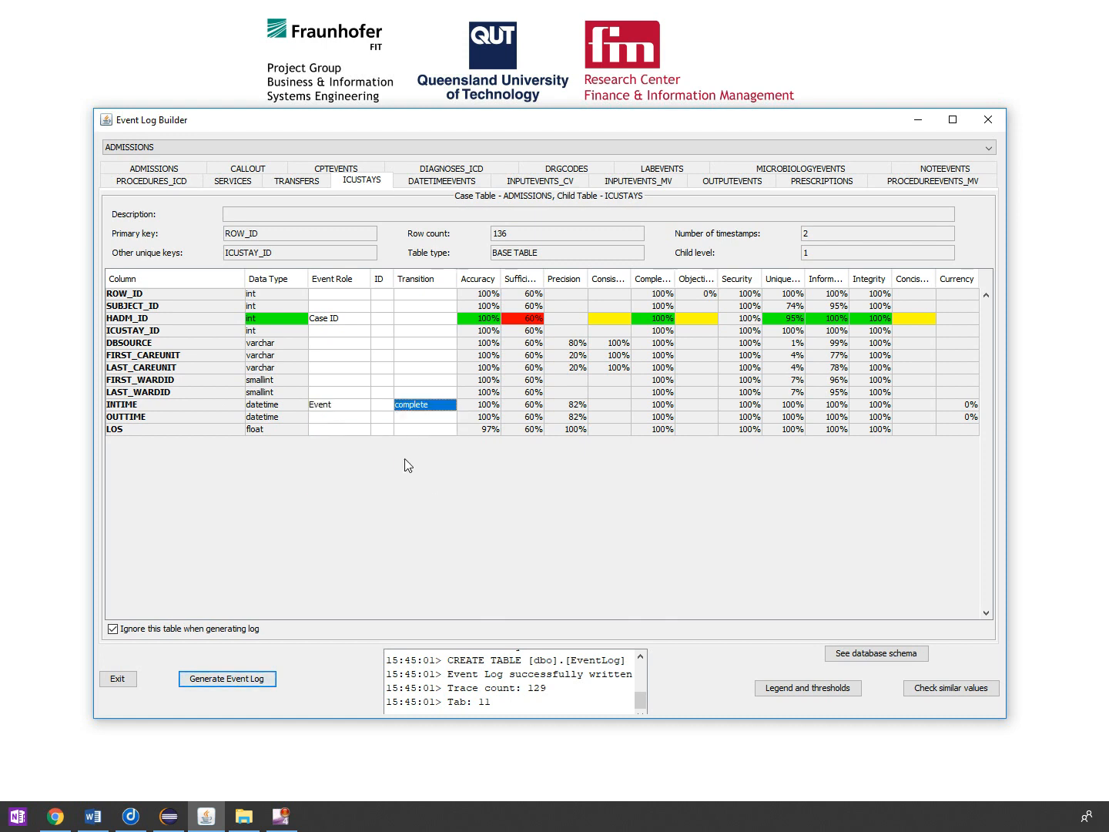
# Make OUTTIME an Event with transition complete and include the ICUSTAYS table in log generation.
pyautogui.click(336, 422)
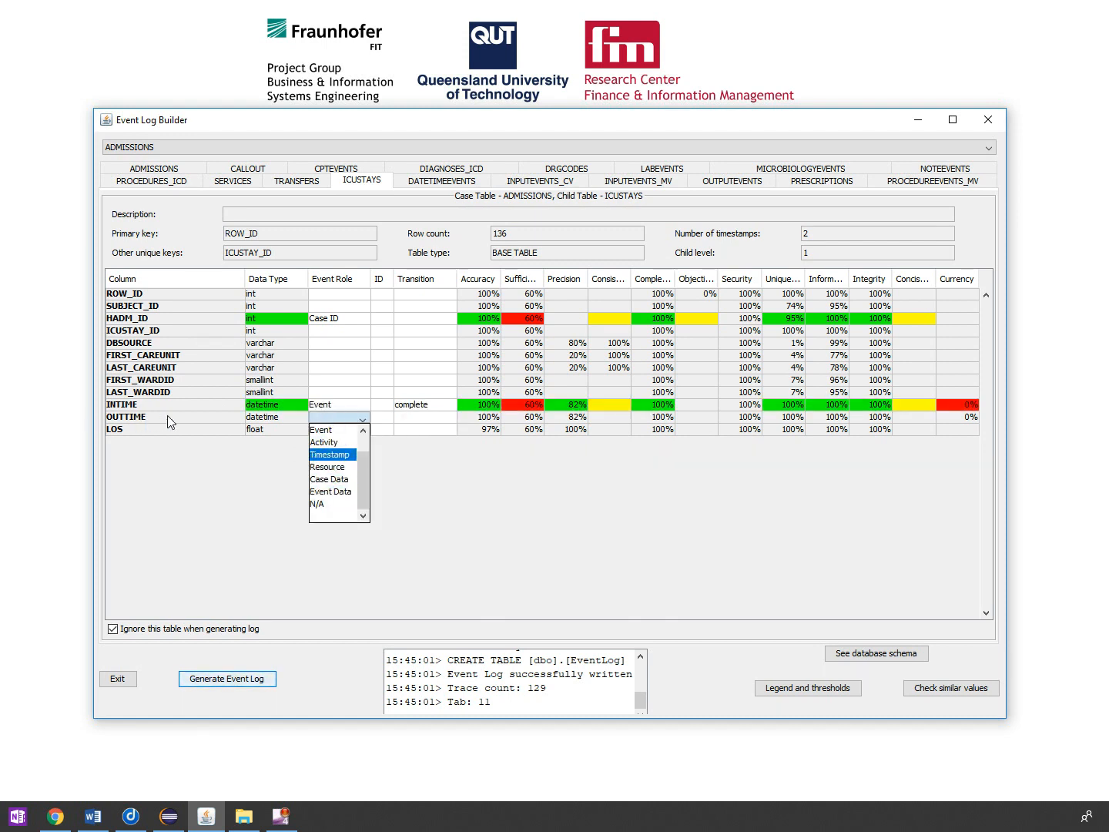
pyautogui.click(322, 430)
pyautogui.click(416, 417)
pyautogui.click(407, 481)
pyautogui.click(205, 630)
pyautogui.click(205, 632)
pyautogui.click(497, 429)
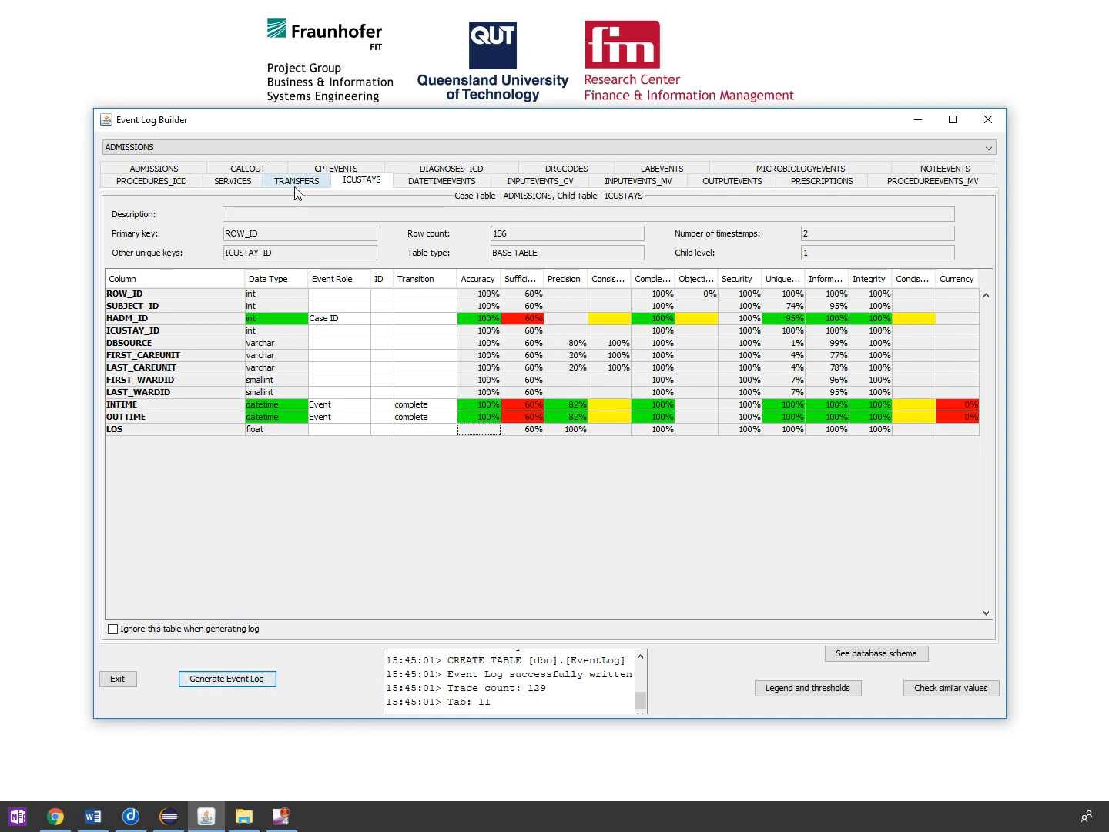
# In the SERVICES table, assign the Timestamp role to the TRANSFERTIME column.
pyautogui.click(221, 185)
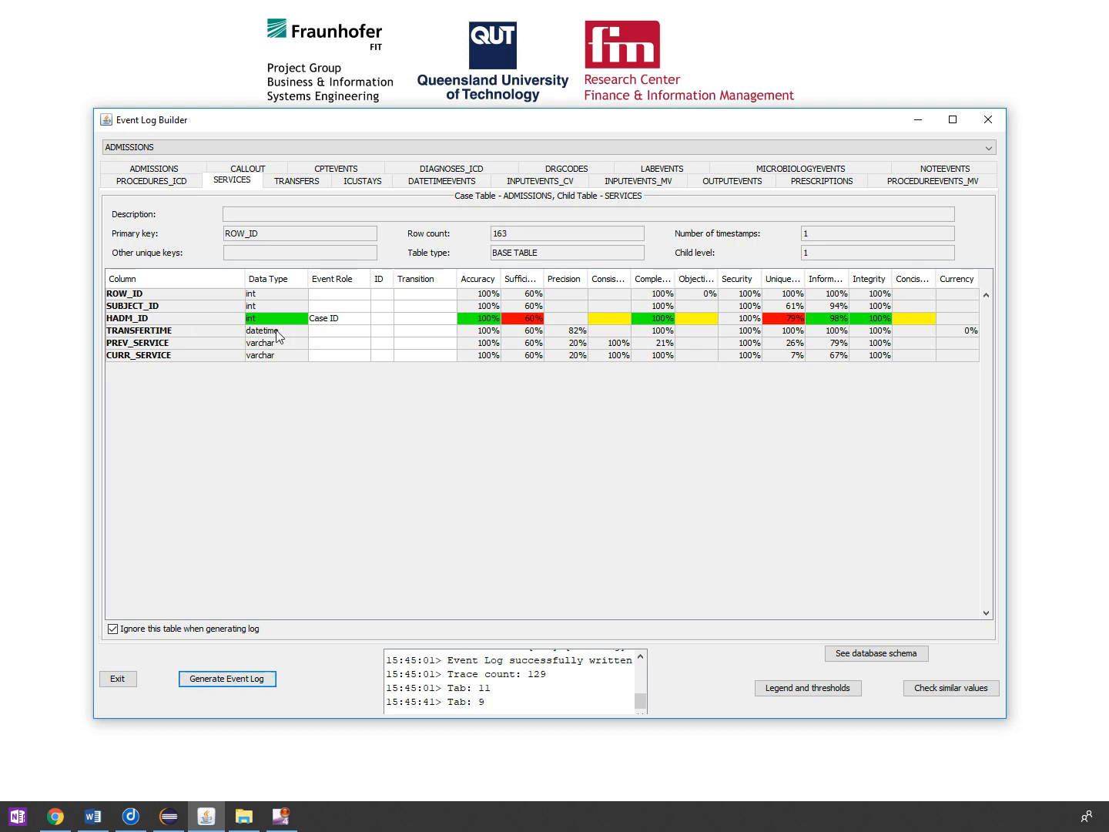
pyautogui.click(325, 332)
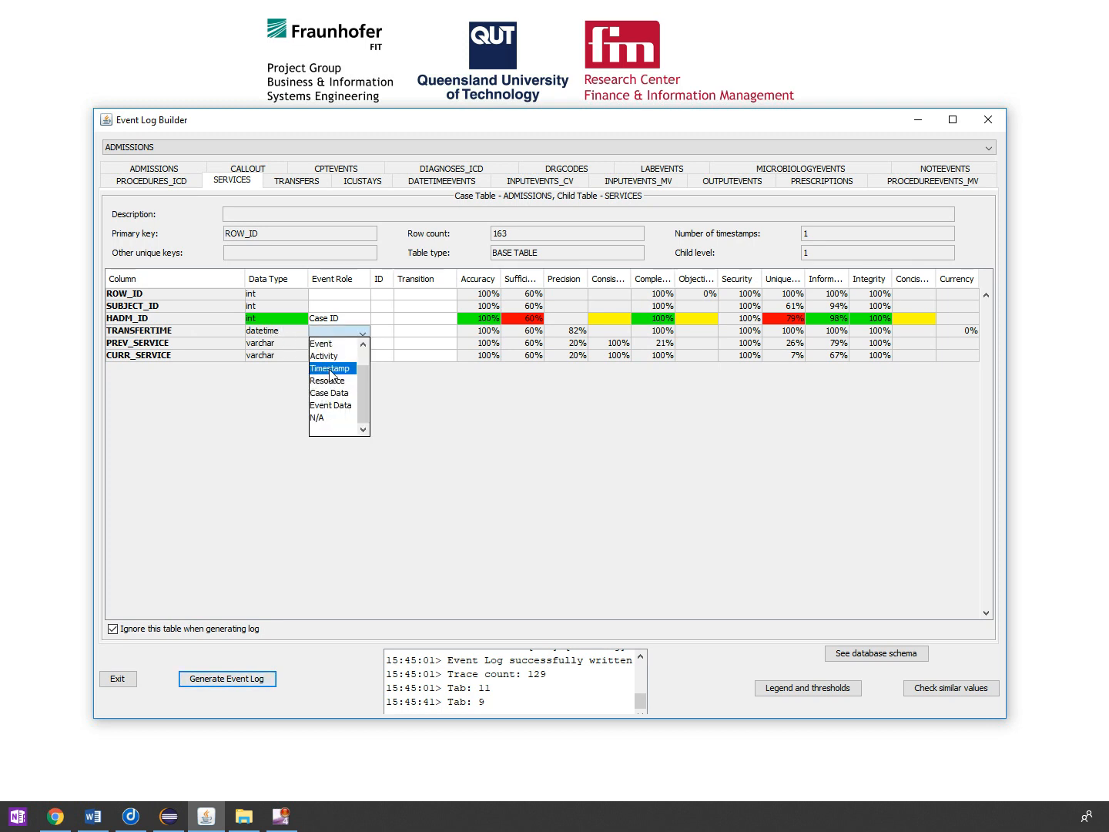
pyautogui.click(330, 369)
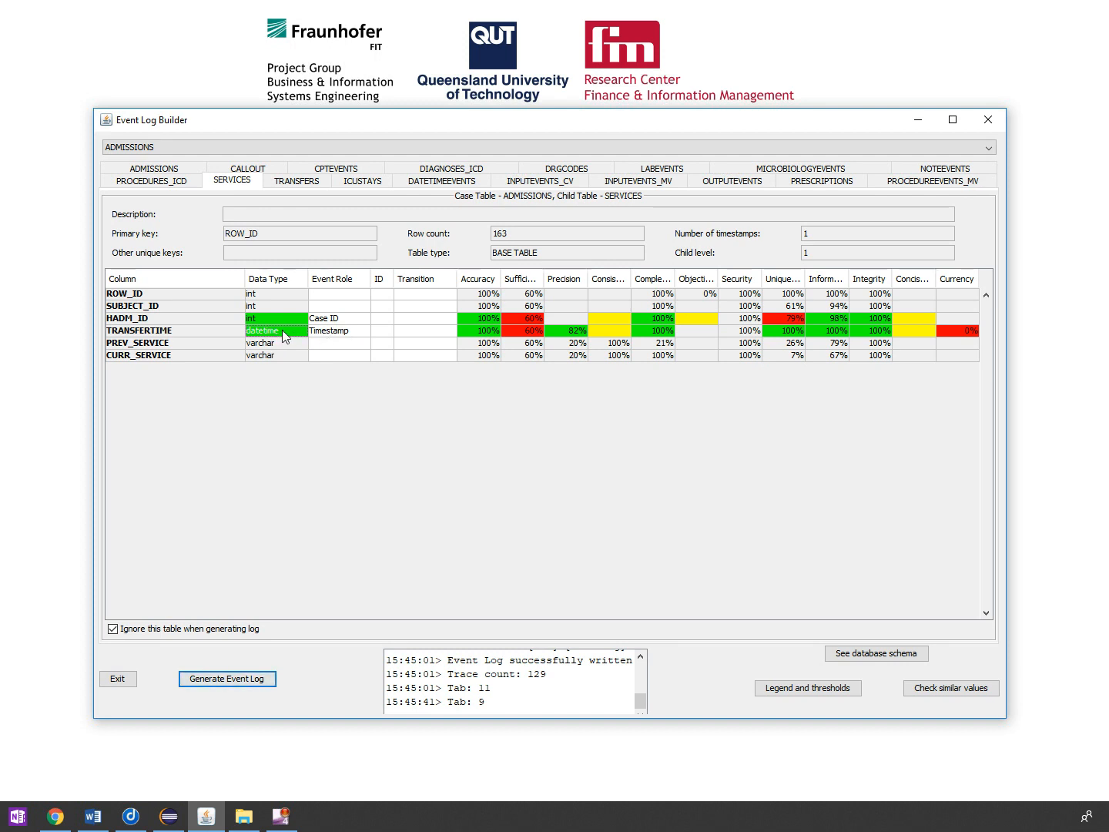
# Assign the Activity role to the CURR_SERVICE column of the SERVICES table.
pyautogui.click(148, 332)
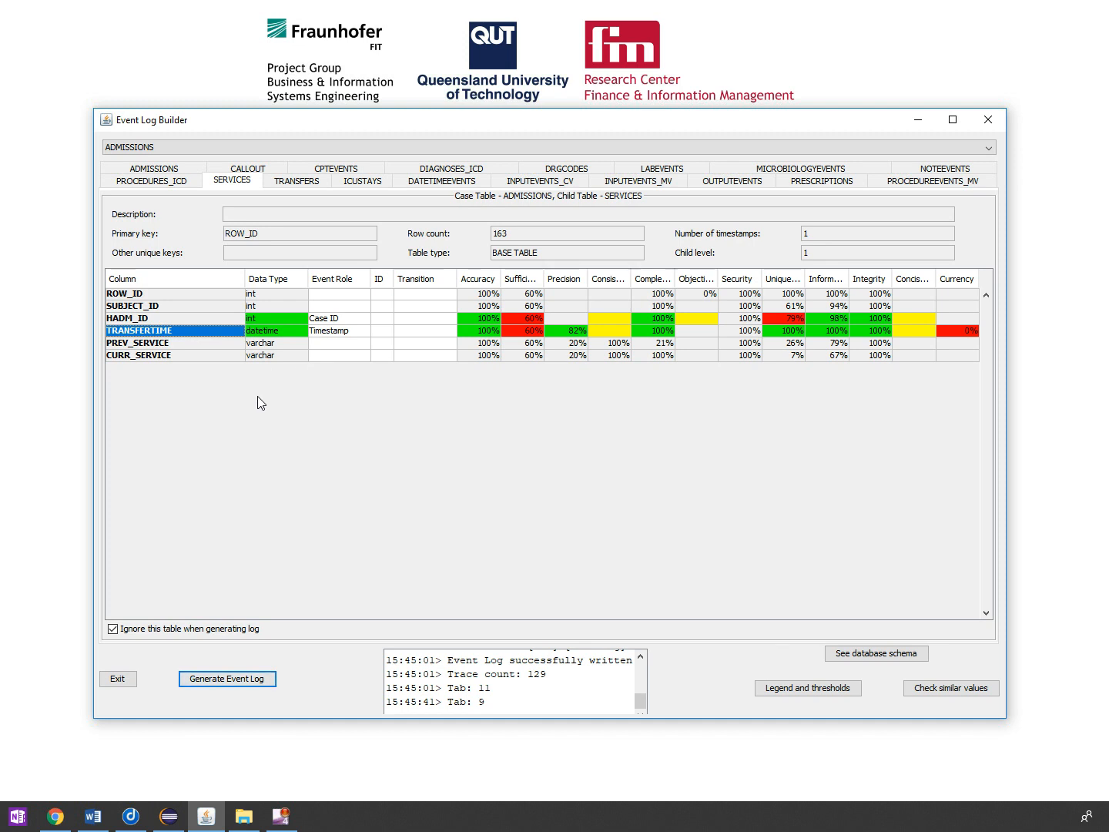
pyautogui.click(290, 358)
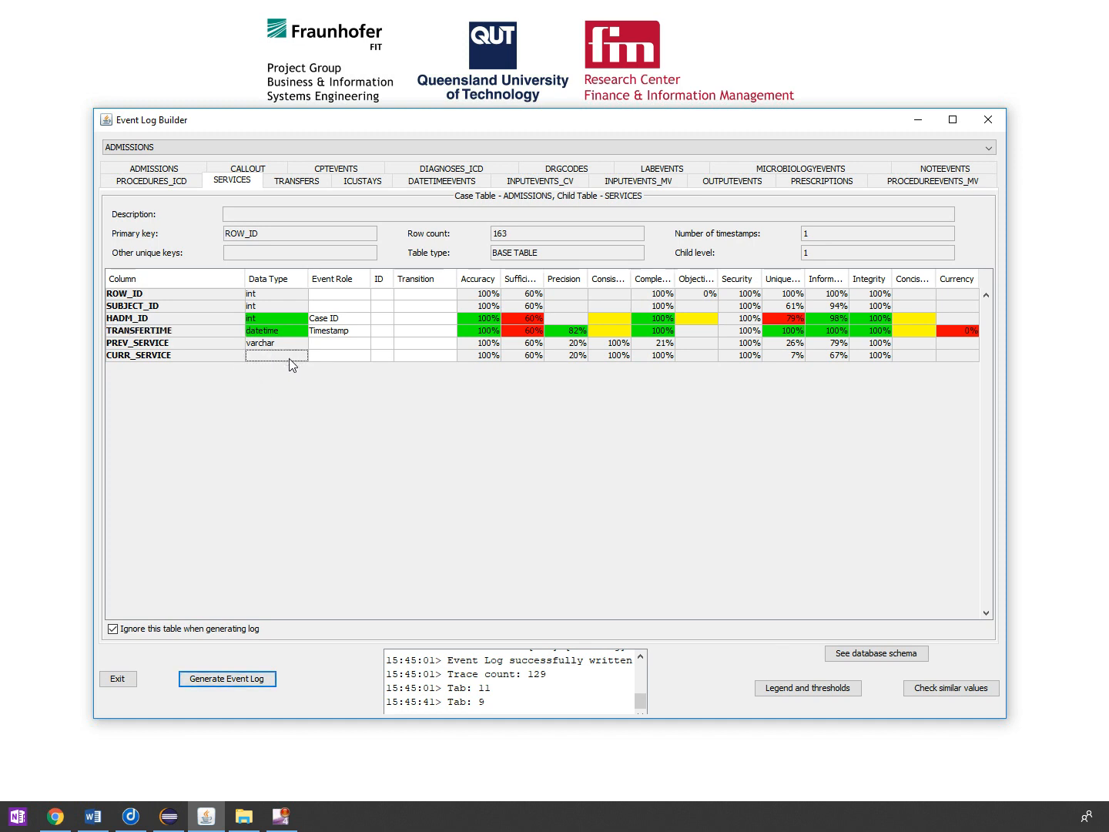
pyautogui.click(177, 356)
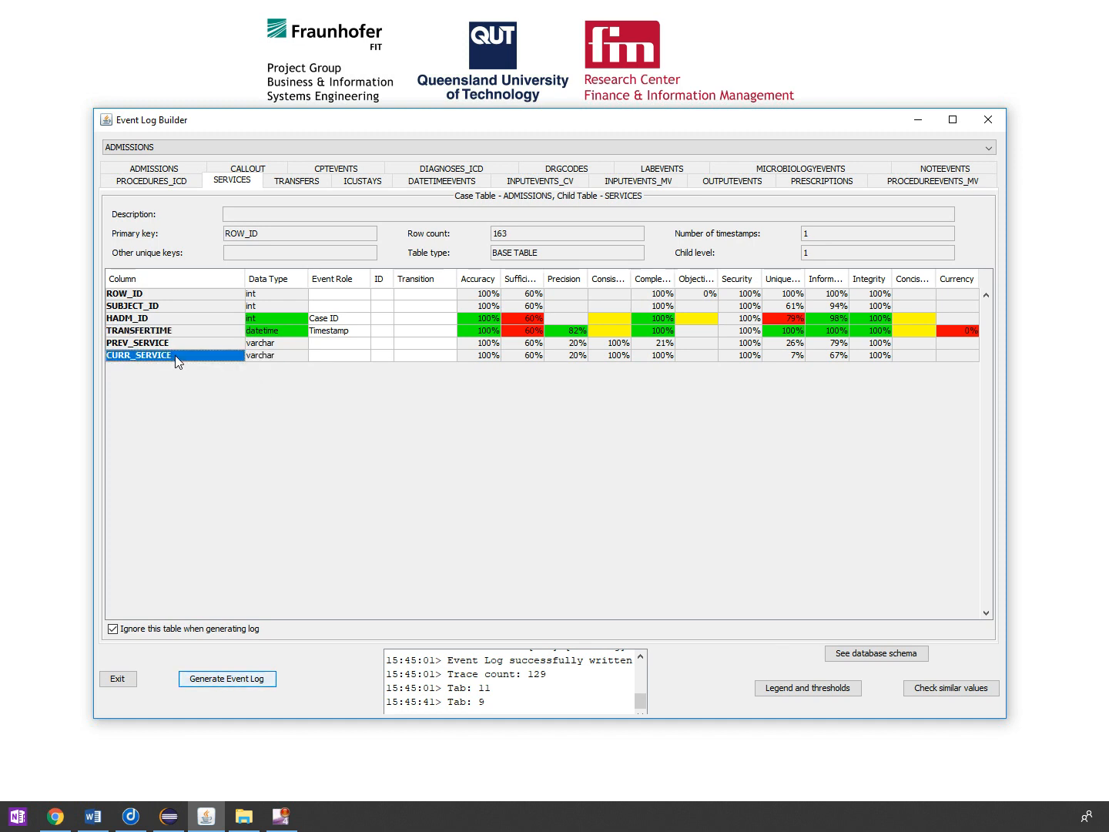
pyautogui.click(323, 360)
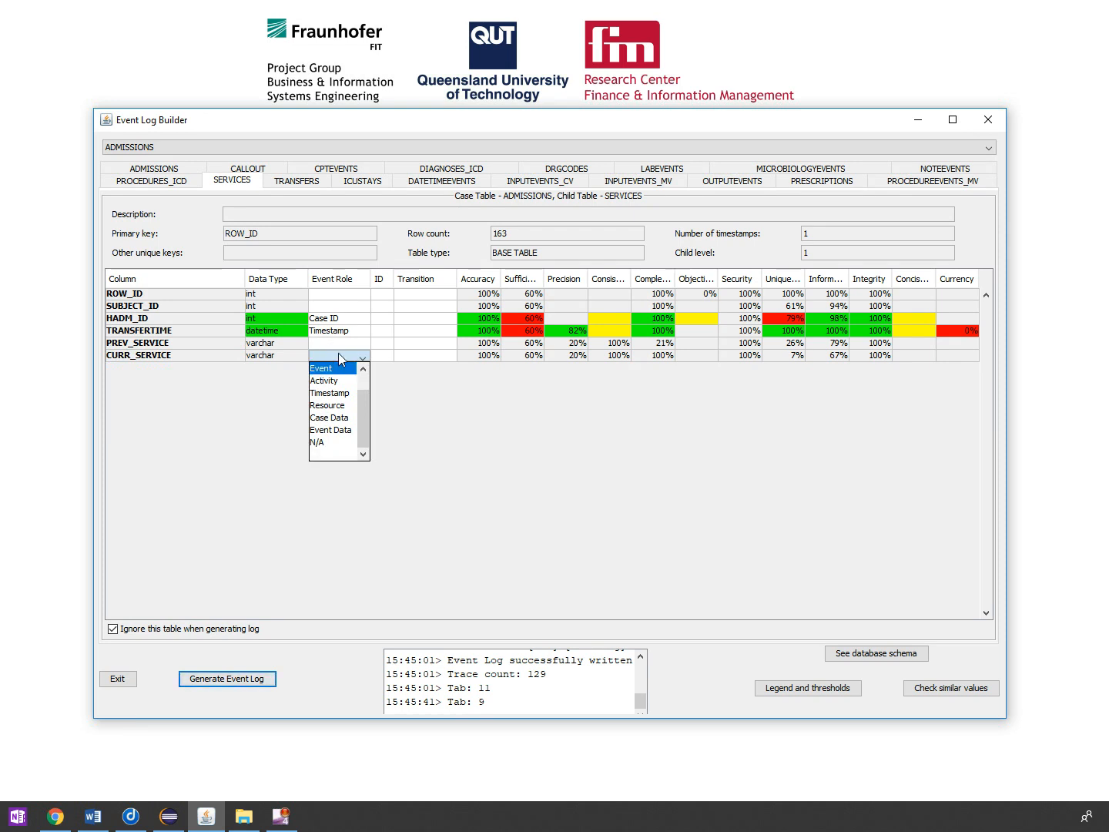
pyautogui.click(333, 381)
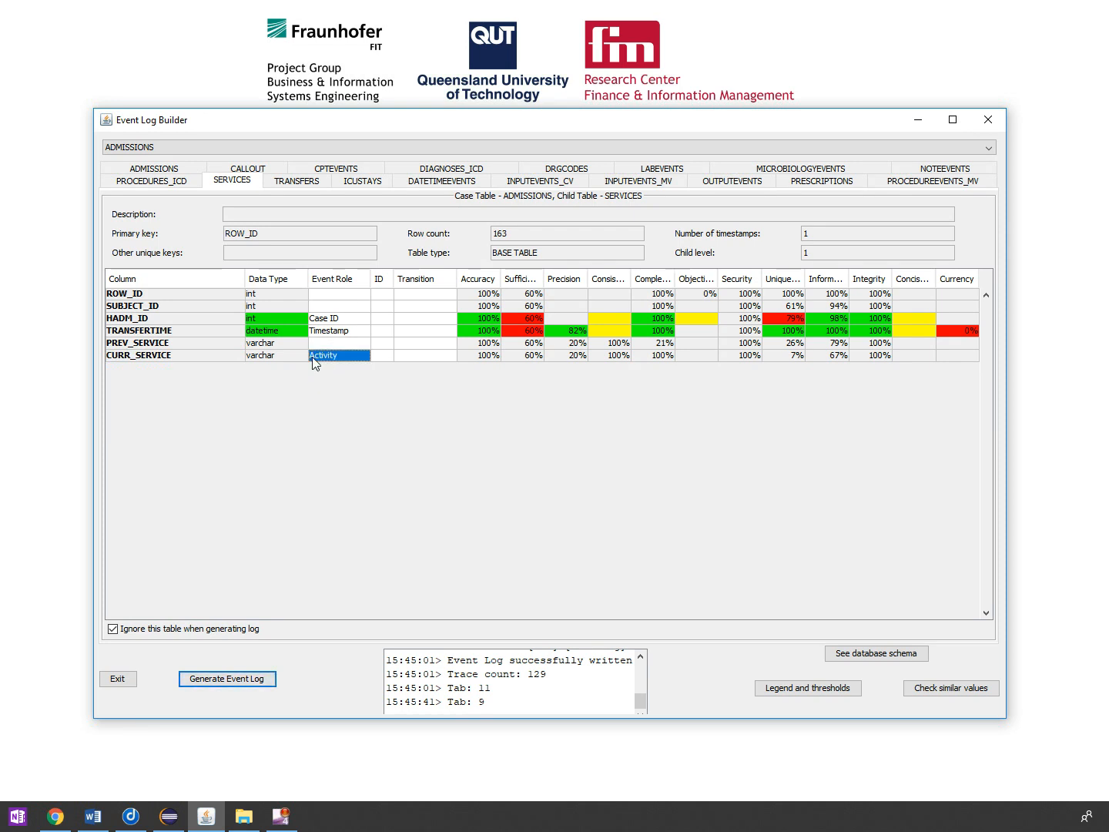
pyautogui.click(327, 343)
pyautogui.click(391, 377)
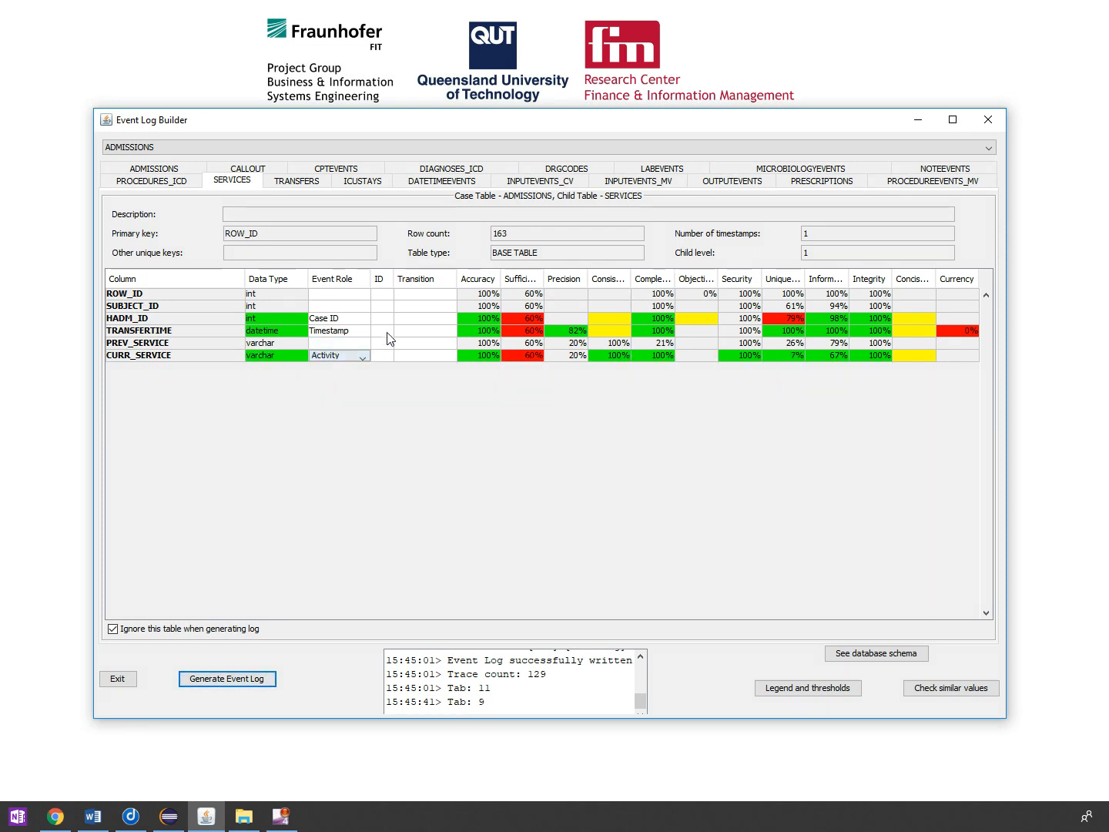
pyautogui.click(342, 331)
pyautogui.click(269, 365)
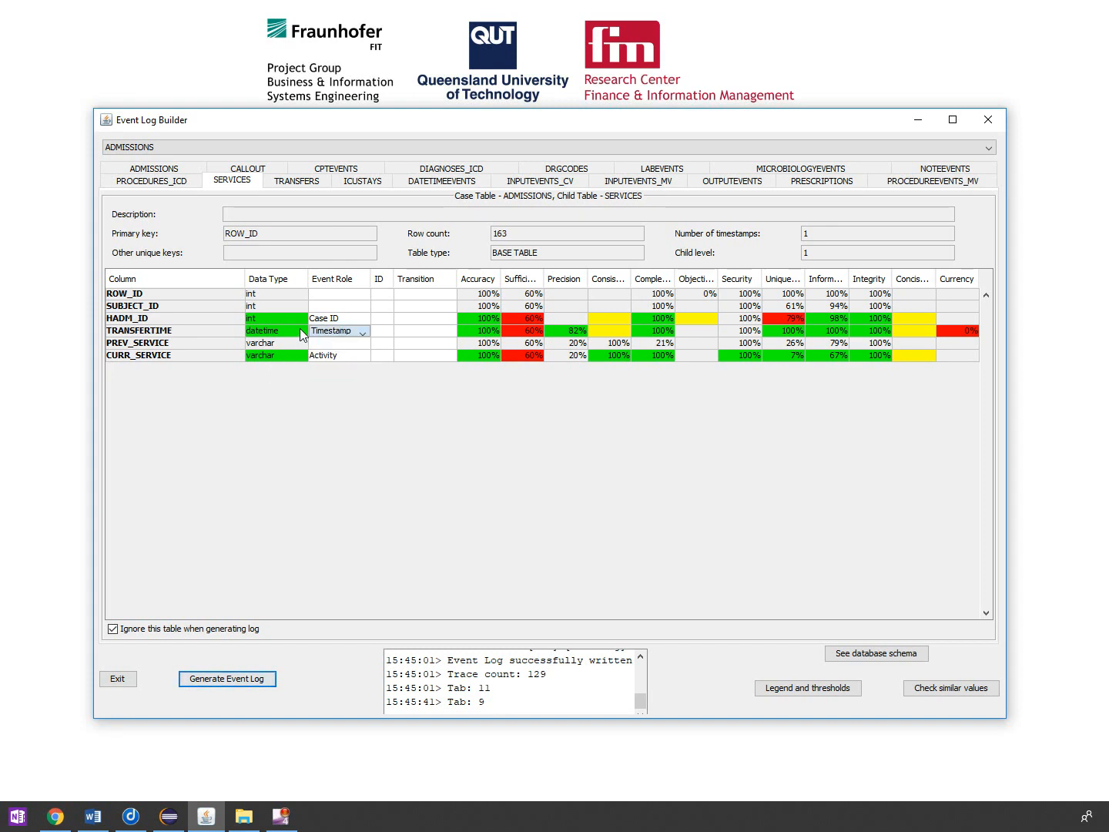
# Link the TRANSFERTIME timestamp to the CURR_SERVICE activity by giving both columns the same ID.
pyautogui.click(380, 332)
pyautogui.click(383, 343)
pyautogui.click(383, 356)
pyautogui.click(385, 369)
# Set the transition of TRANSFERTIME to complete and include the SERVICES table in log generation.
pyautogui.click(406, 357)
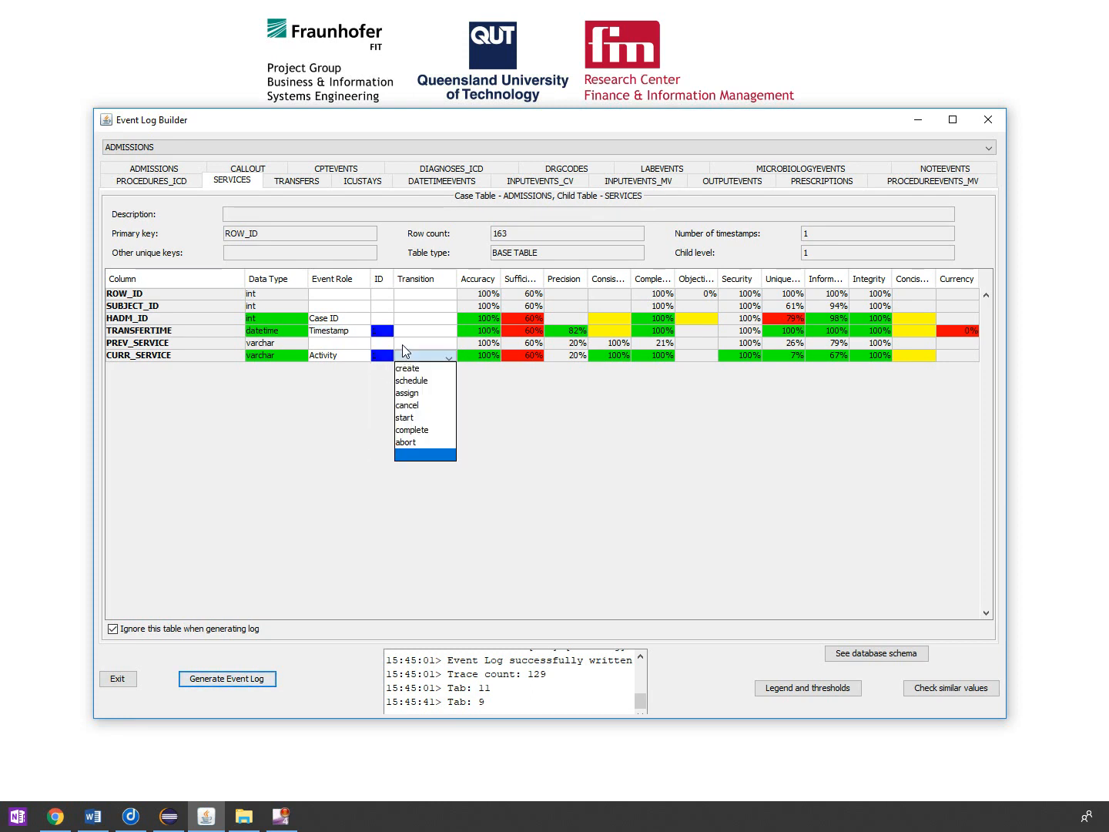
pyautogui.click(359, 376)
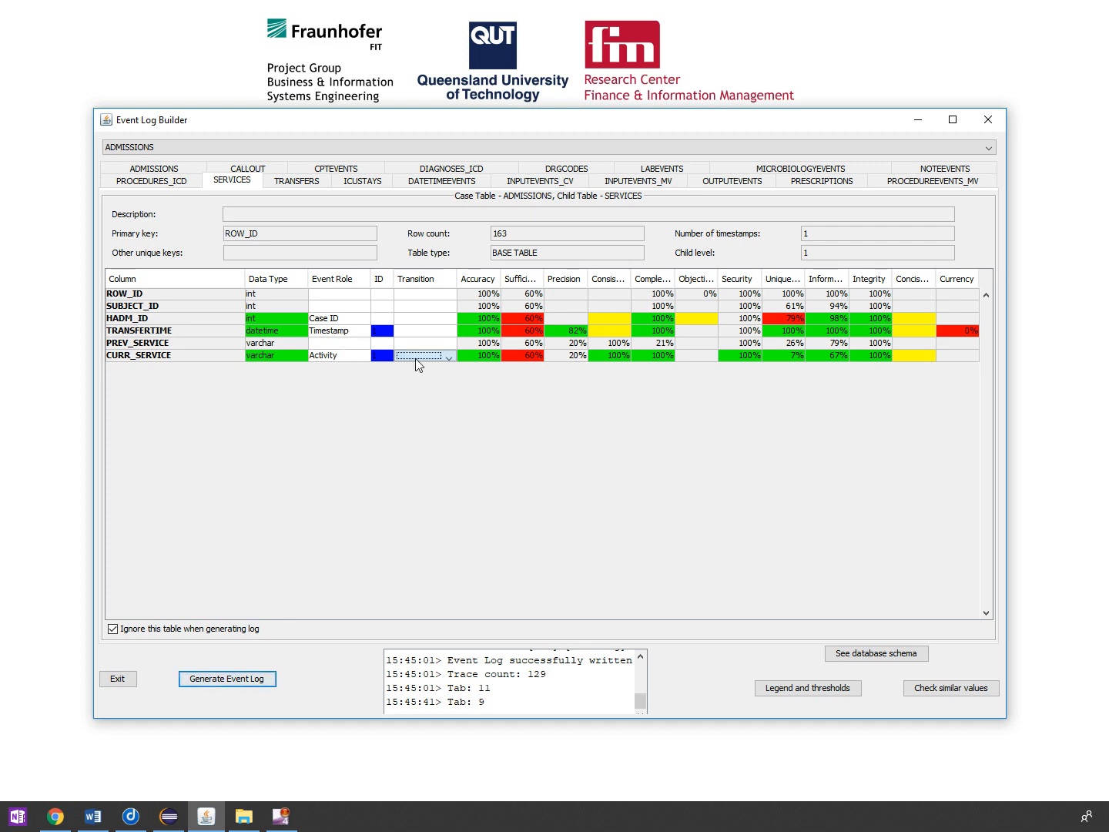
pyautogui.click(421, 332)
pyautogui.click(423, 333)
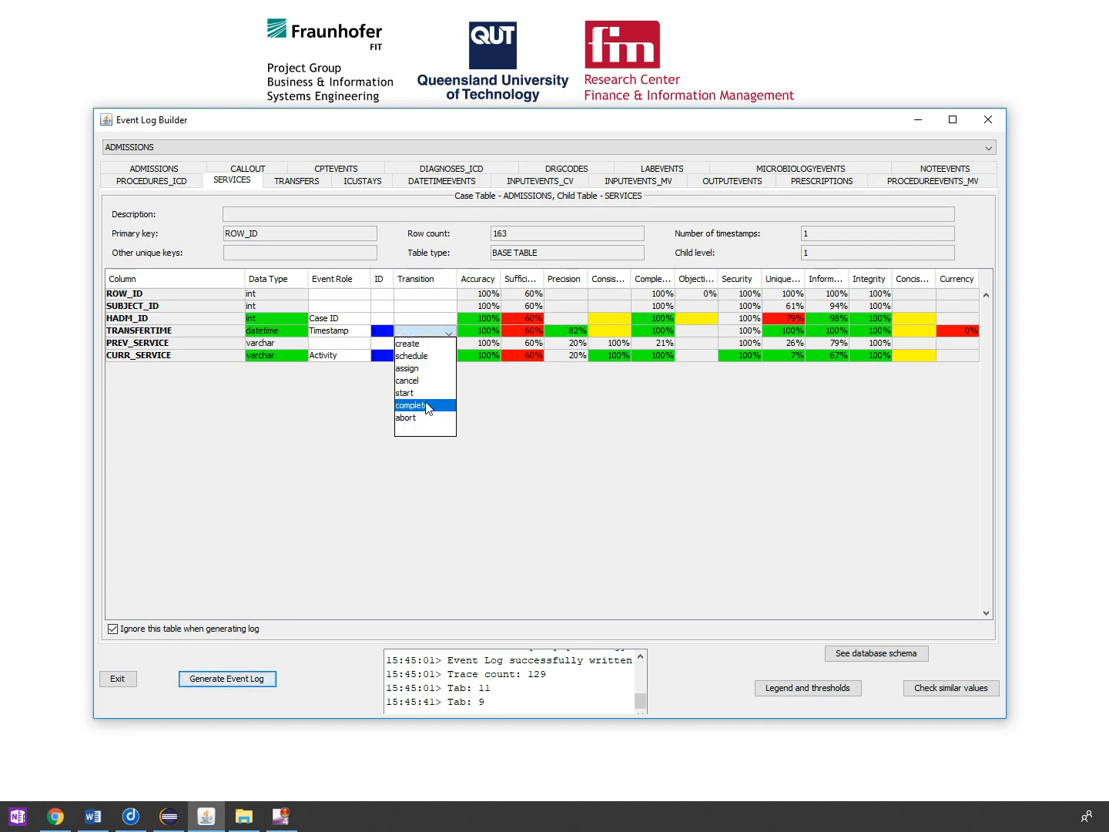
pyautogui.click(427, 405)
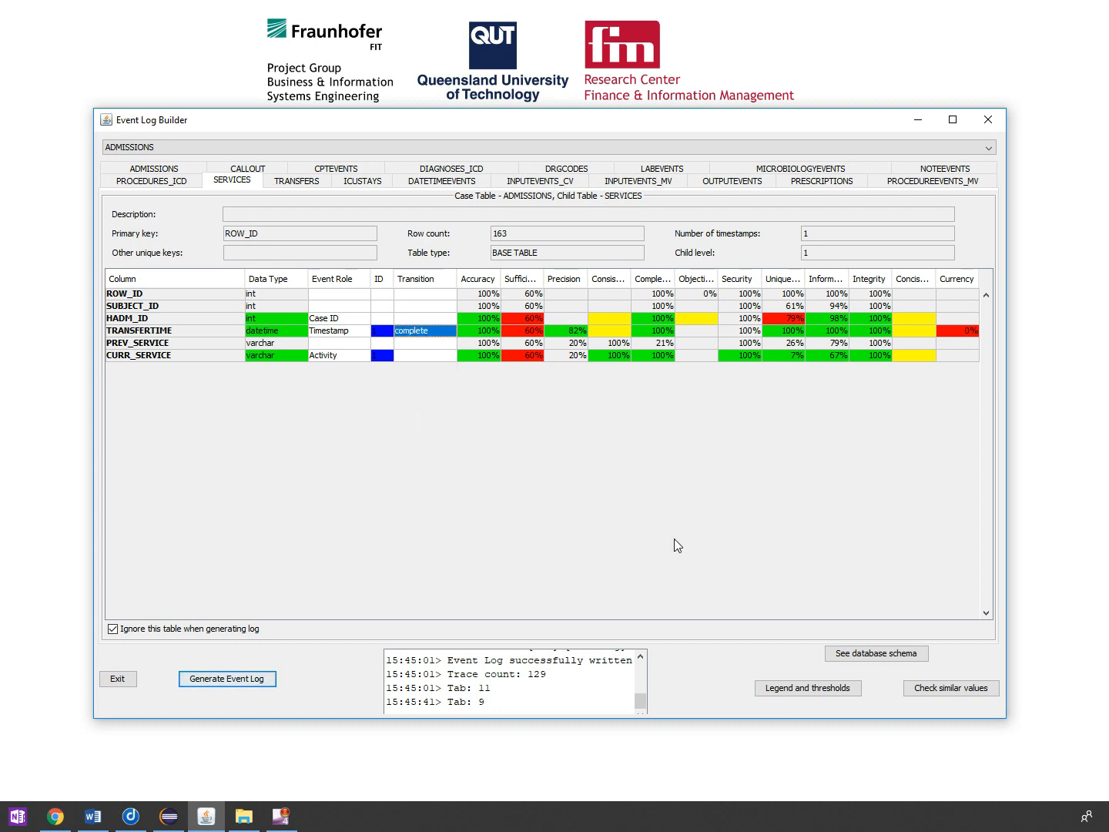
pyautogui.click(235, 629)
# Generate the event log from the ADMISSIONS, ICUSTAYS and SERVICES tables, then look through its preview and accept it.
pyautogui.click(267, 683)
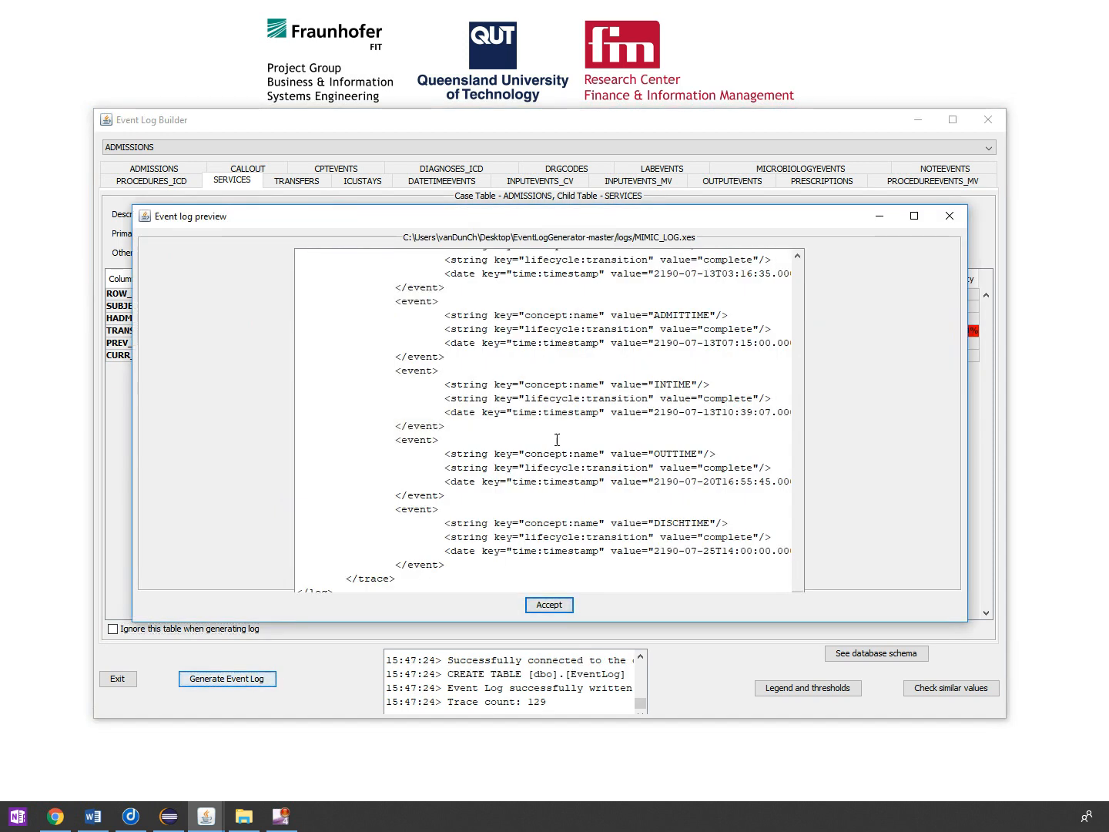
pyautogui.scroll(-3, 560, 442)
pyautogui.scroll(15, 562, 447)
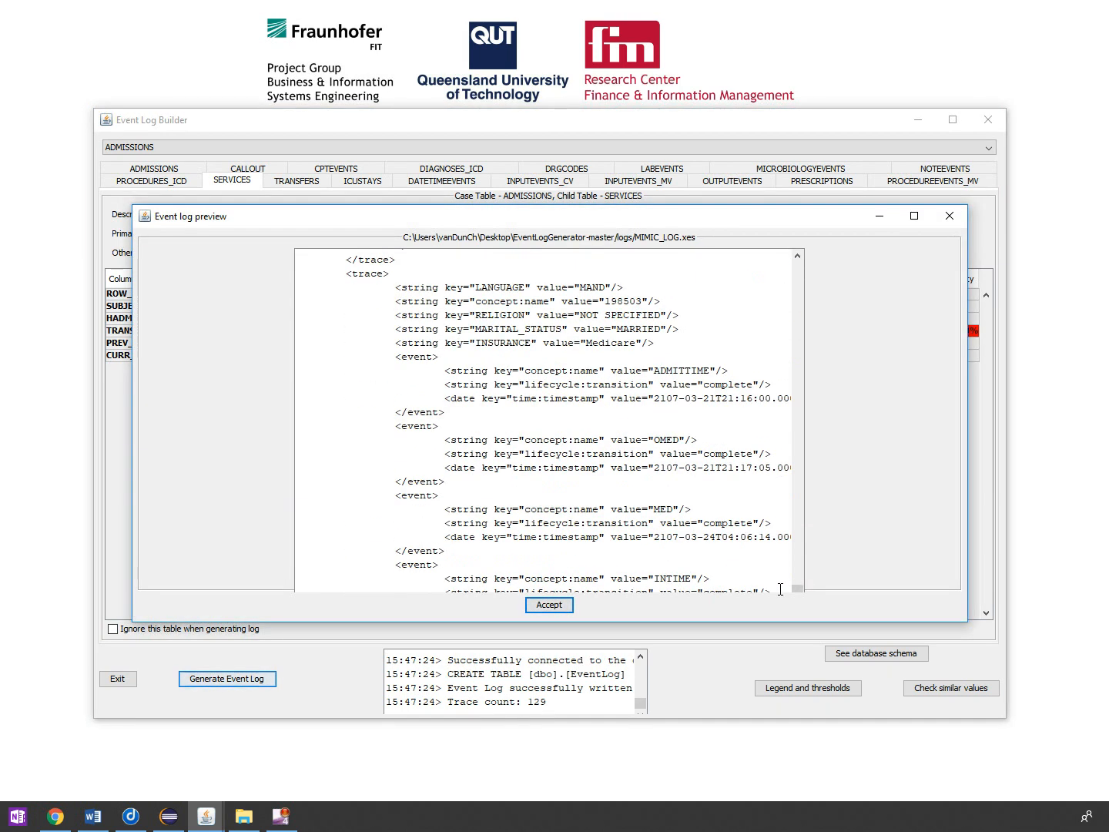
pyautogui.moveTo(795, 587); pyautogui.dragTo(801, 256)
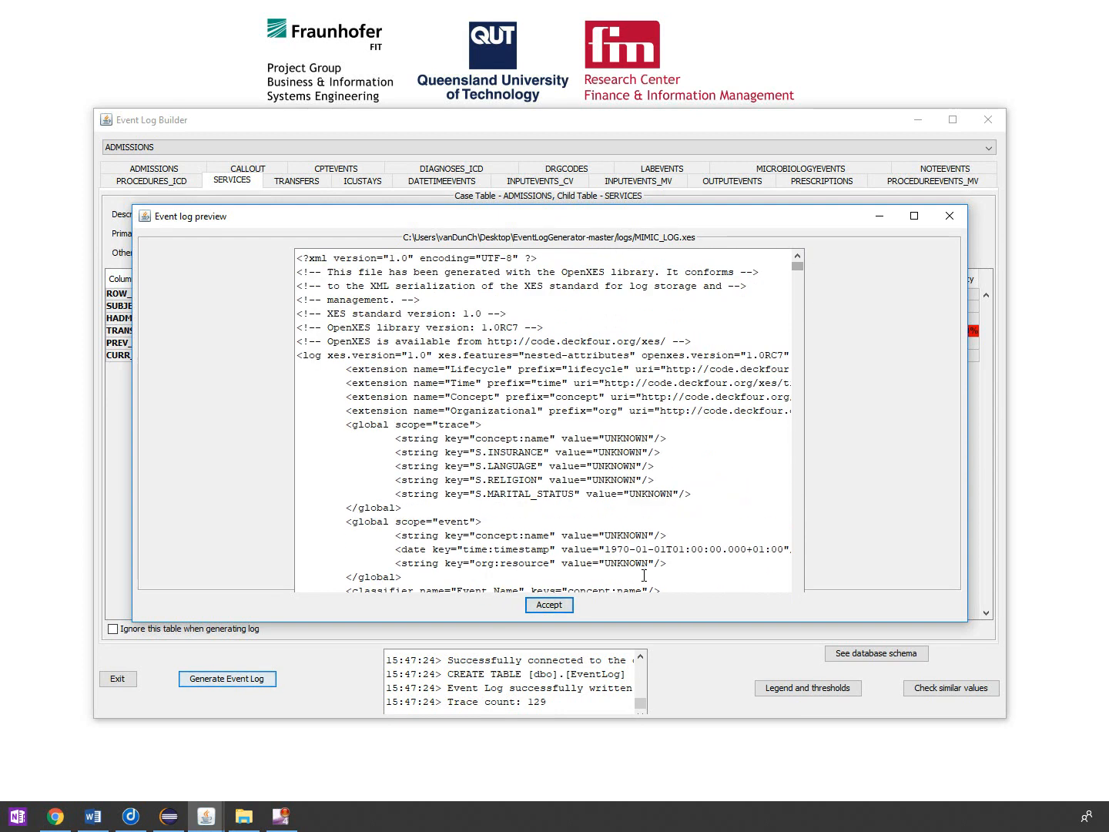
pyautogui.click(559, 606)
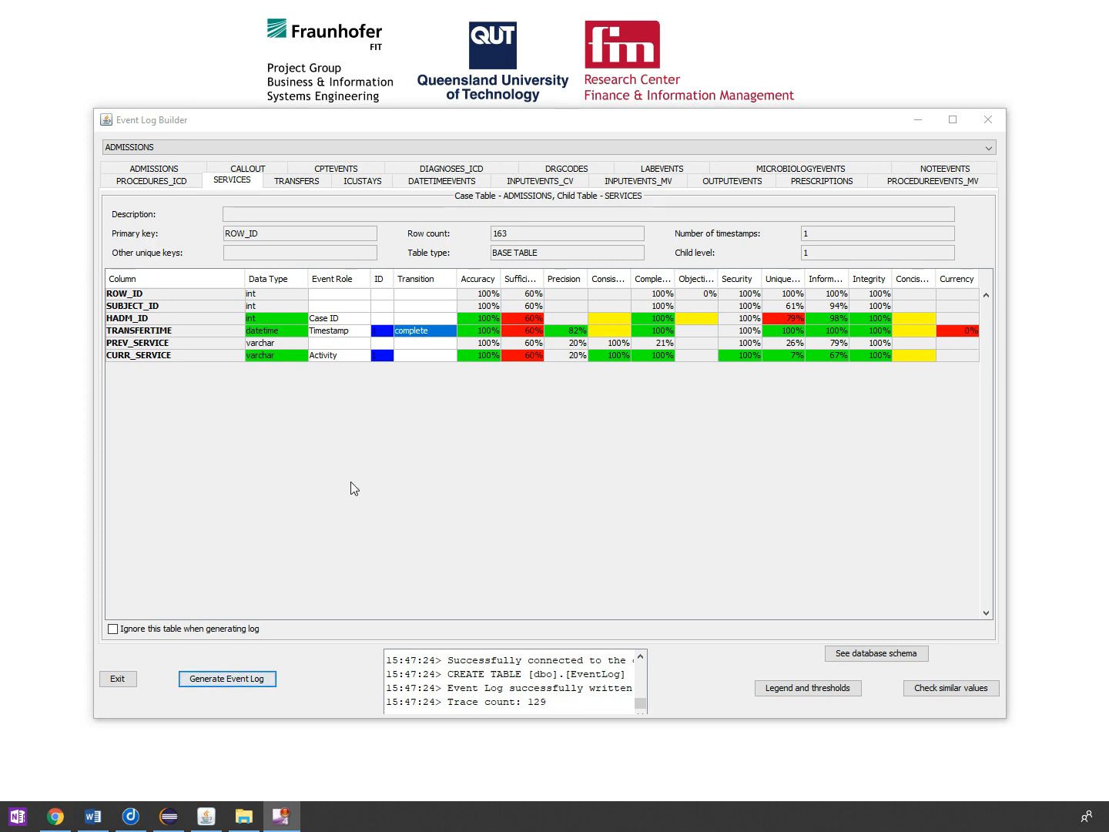
# Switch to Disco and open the generated MIMIC_LOG.xes file as a process map.
pyautogui.click(129, 815)
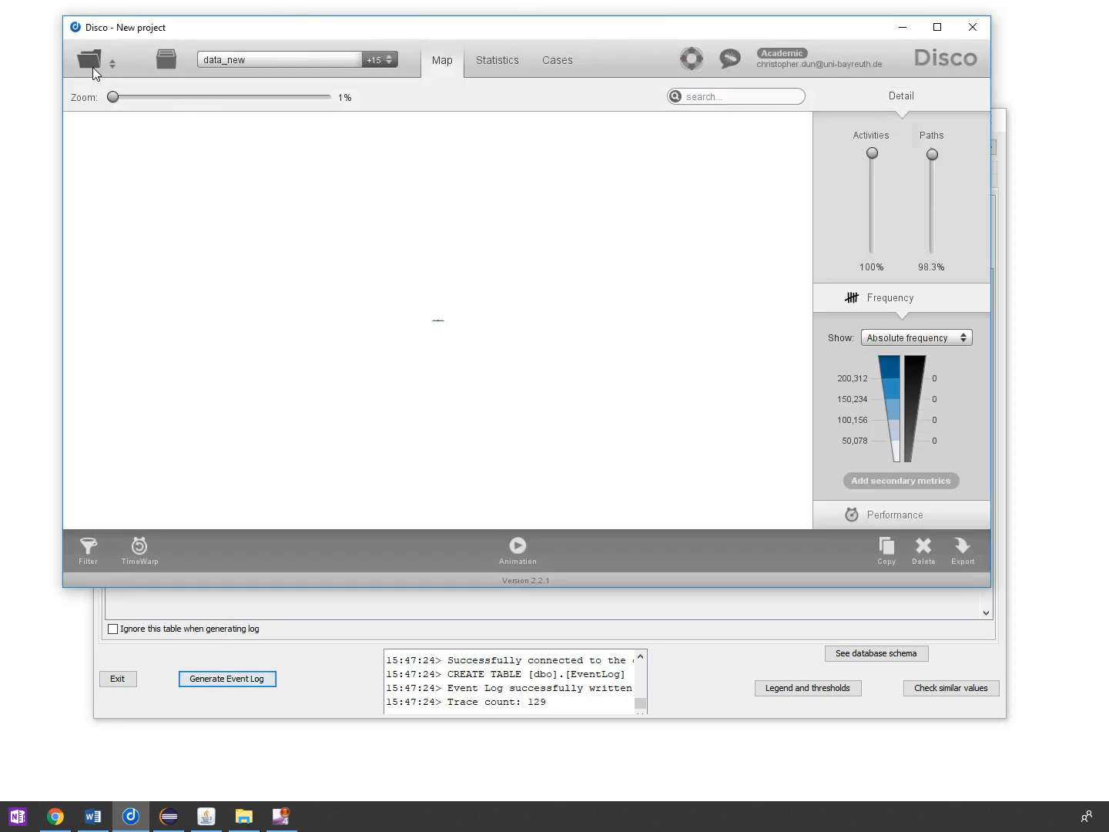
pyautogui.click(95, 58)
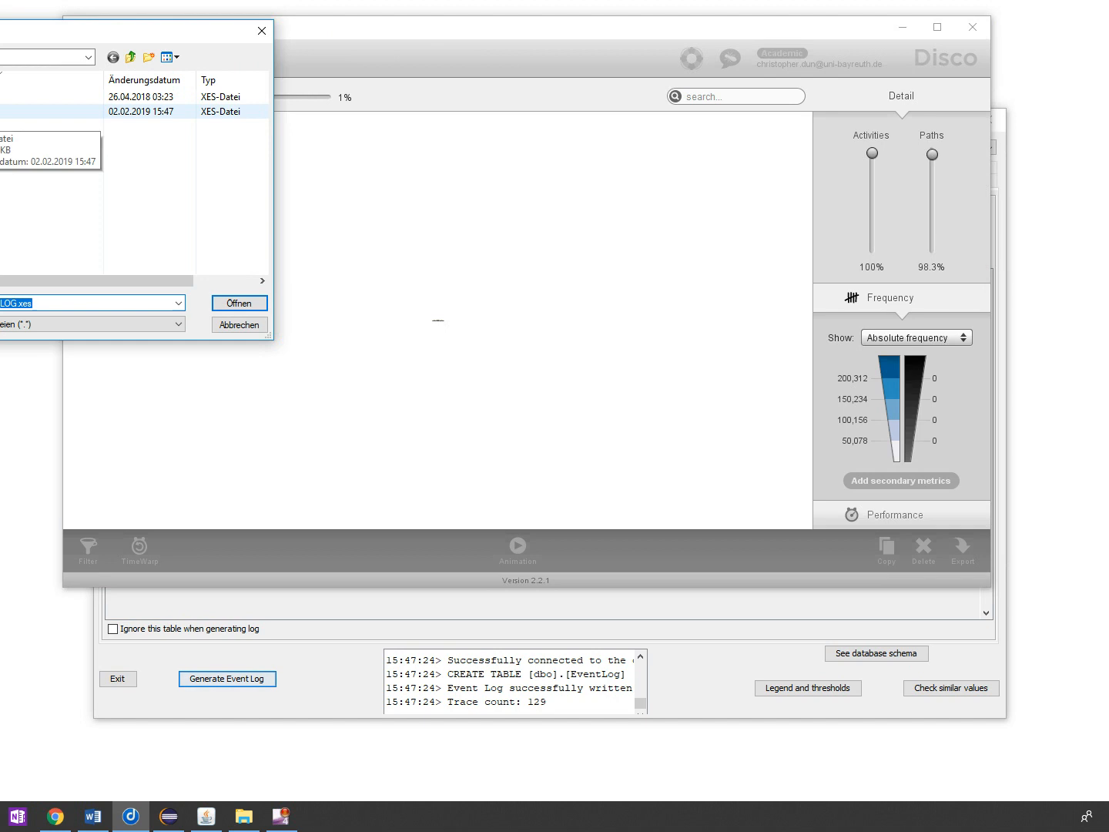
pyautogui.press('Return')
pyautogui.moveTo(558, 20); pyautogui.dragTo(576, 143)
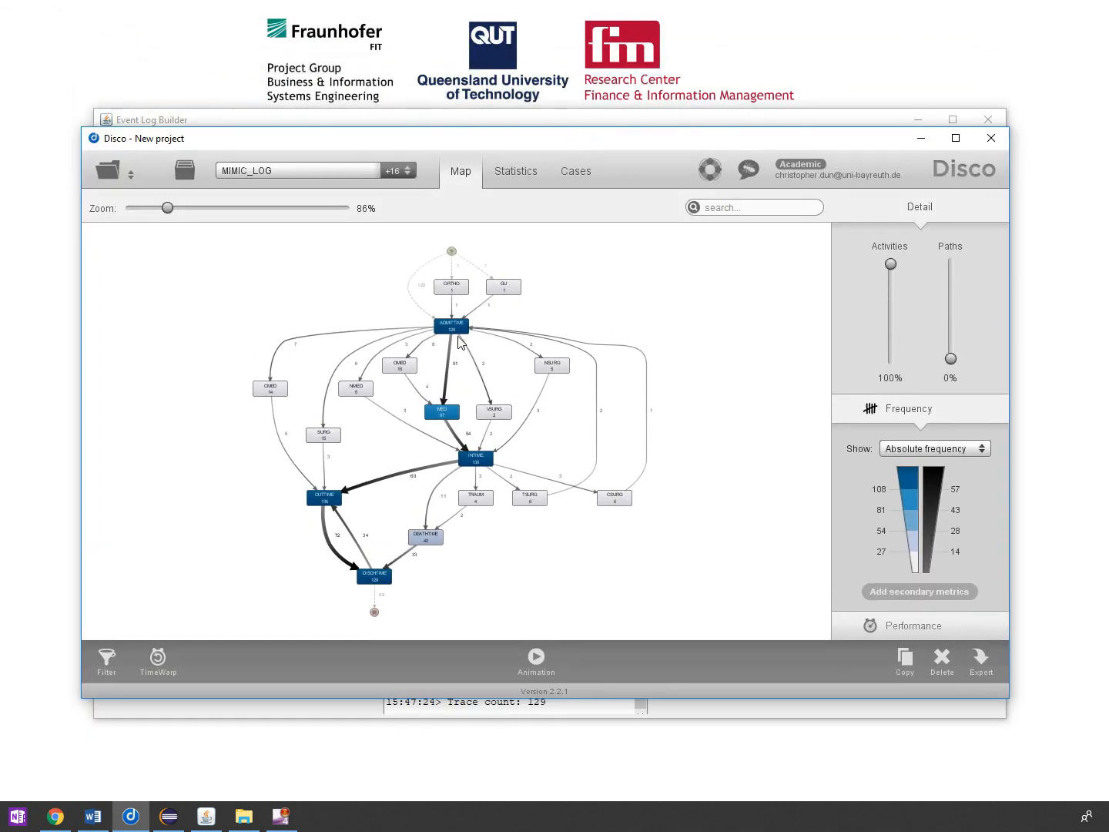
# Examine the process map's flow from ADMITTIME through the services and ICU stay to OUTTIME, DEATHTIME and DISCHTIME.
pyautogui.scroll(2, 470, 332)
pyautogui.scroll(3, 464, 360)
pyautogui.moveTo(451, 358); pyautogui.dragTo(551, 269)
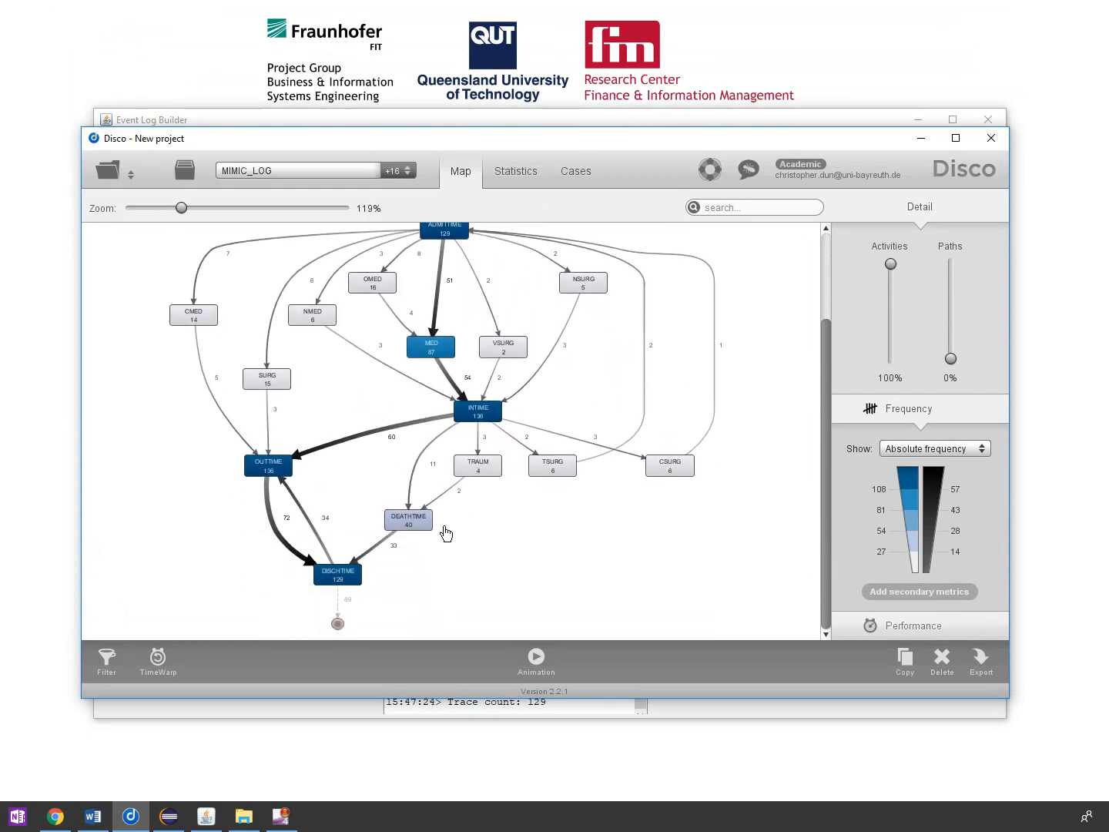
pyautogui.moveTo(446, 406); pyautogui.dragTo(454, 548)
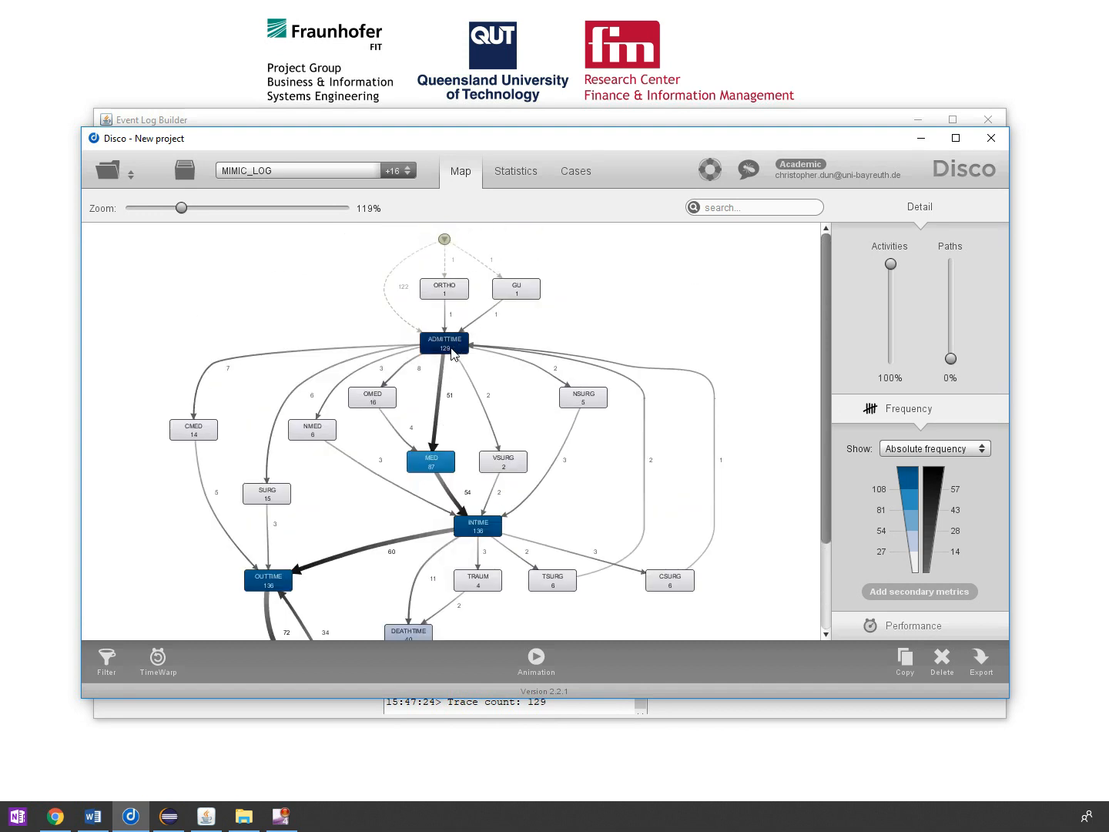
pyautogui.scroll(-3, 453, 353)
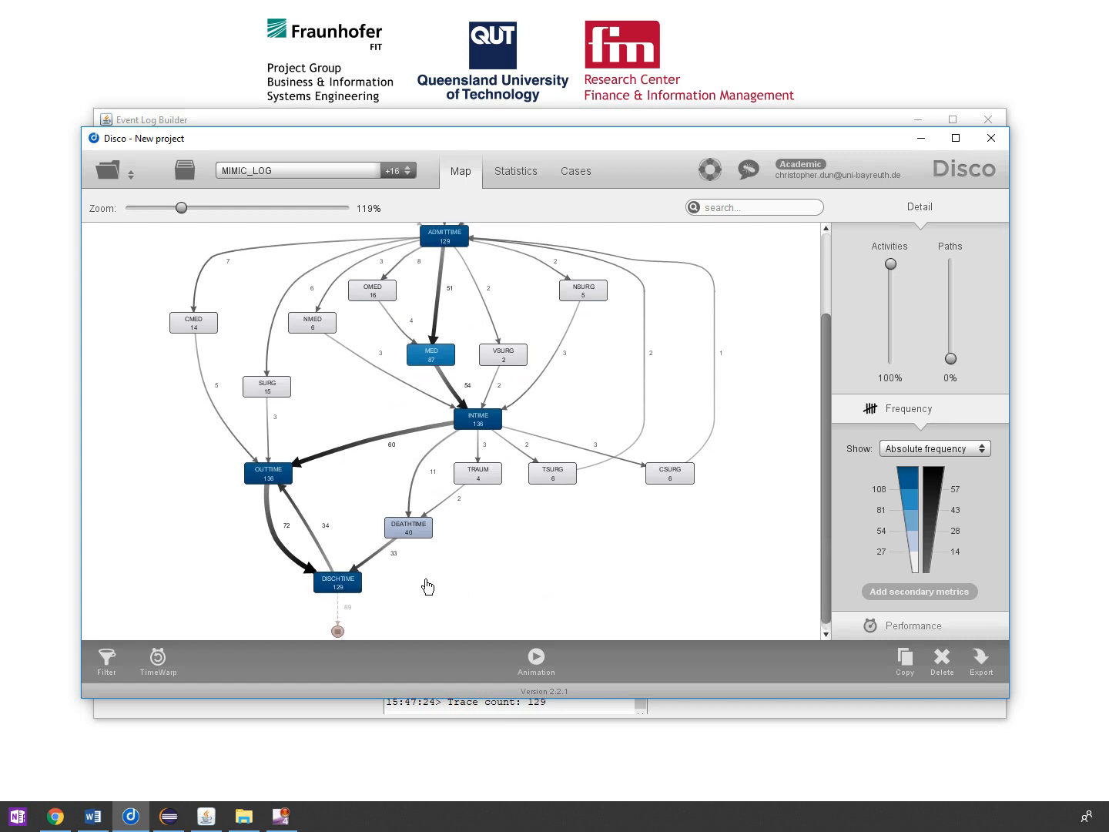
pyautogui.scroll(1, 340, 517)
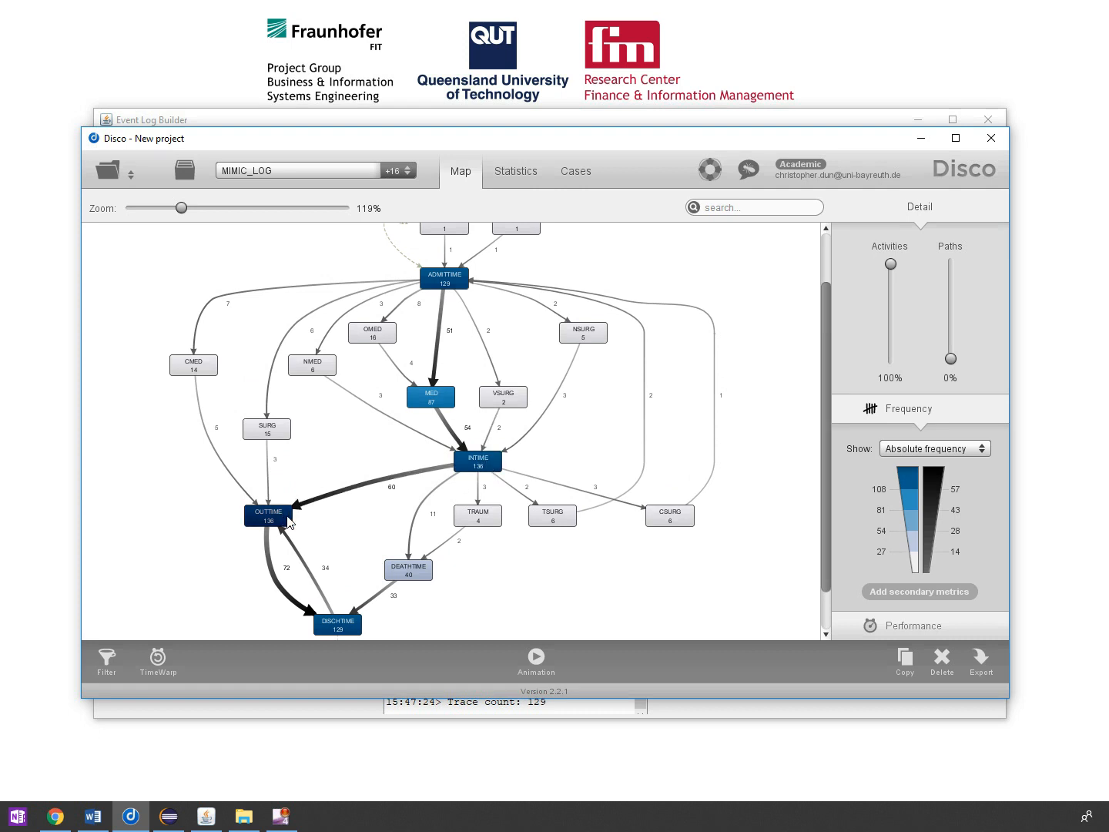
pyautogui.scroll(1, 635, 479)
pyautogui.moveTo(636, 480)
pyautogui.mouseDown()
pyautogui.moveTo(639, 378)
pyautogui.moveTo(650, 480)
pyautogui.mouseUp()
# Raise the map's path detail to 100% and look over all connections before returning to Event Log Builder.
pyautogui.moveTo(951, 358); pyautogui.dragTo(950, 263)
pyautogui.scroll(5, 422, 456)
pyautogui.scroll(-2, 430, 453)
pyautogui.scroll(-2, 431, 447)
pyautogui.moveTo(512, 443); pyautogui.dragTo(638, 441)
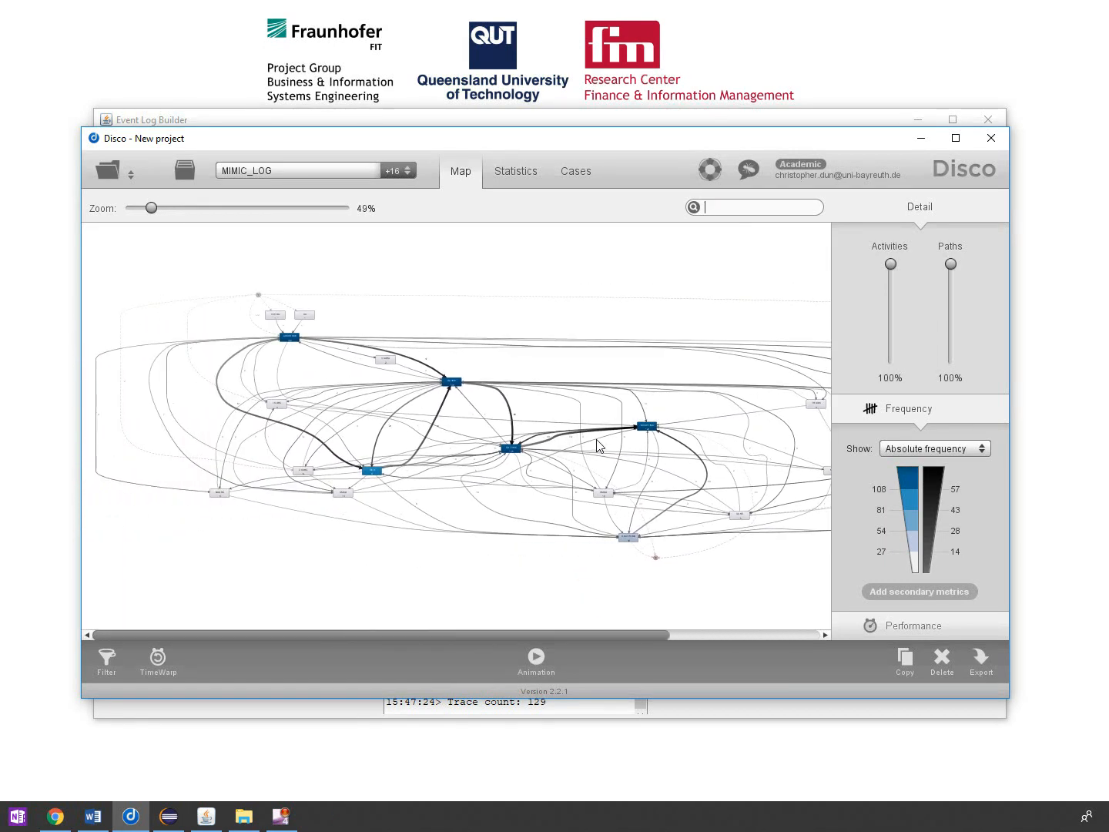
pyautogui.moveTo(583, 312); pyautogui.dragTo(396, 303)
pyautogui.click(1029, 560)
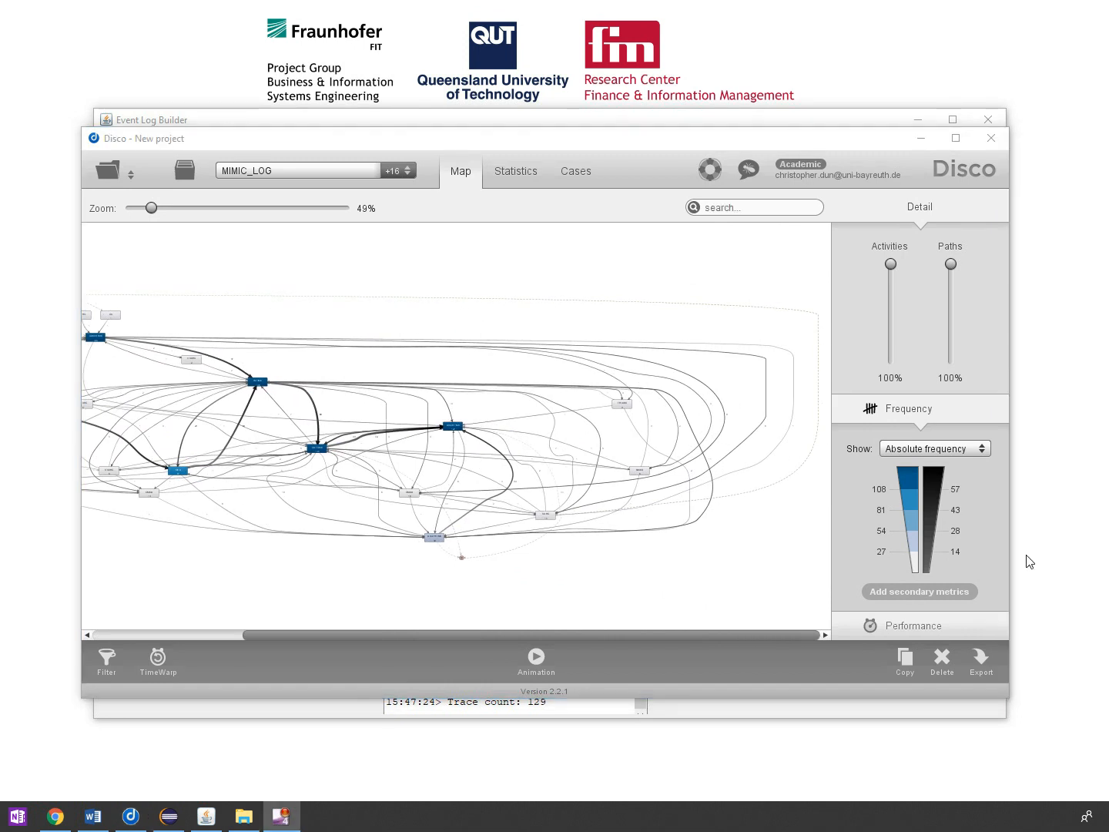
pyautogui.click(921, 143)
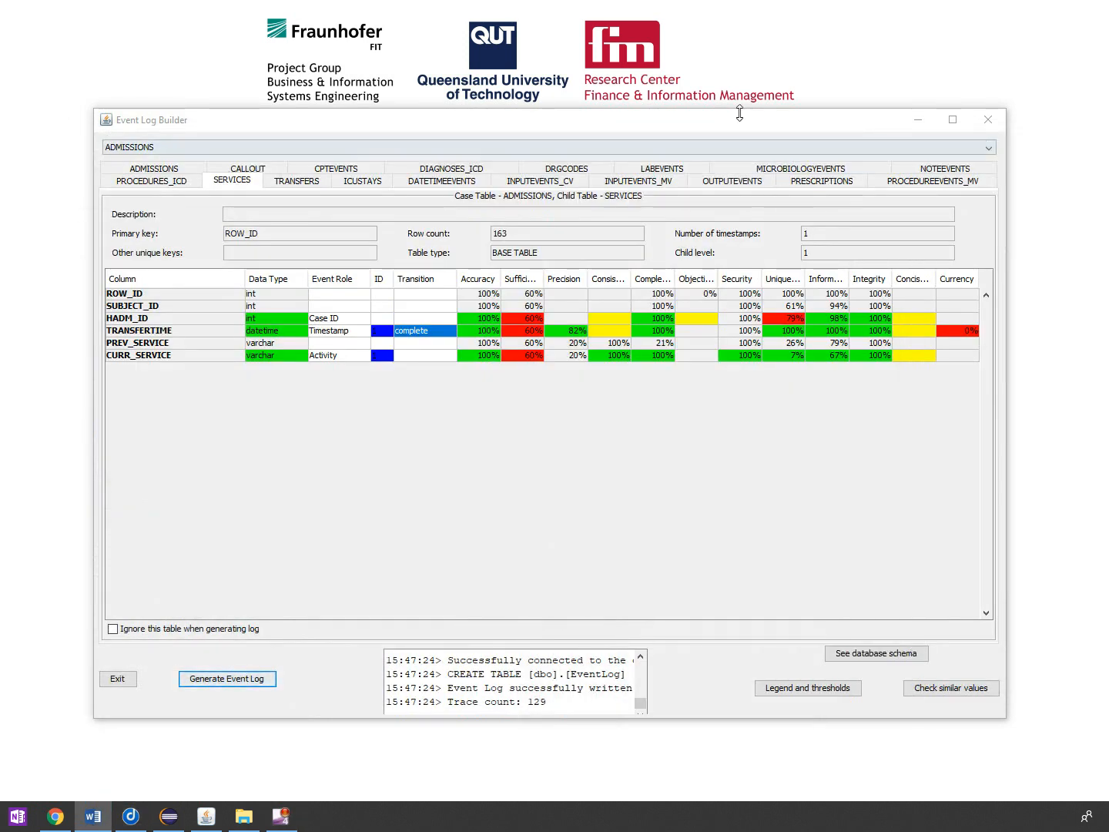